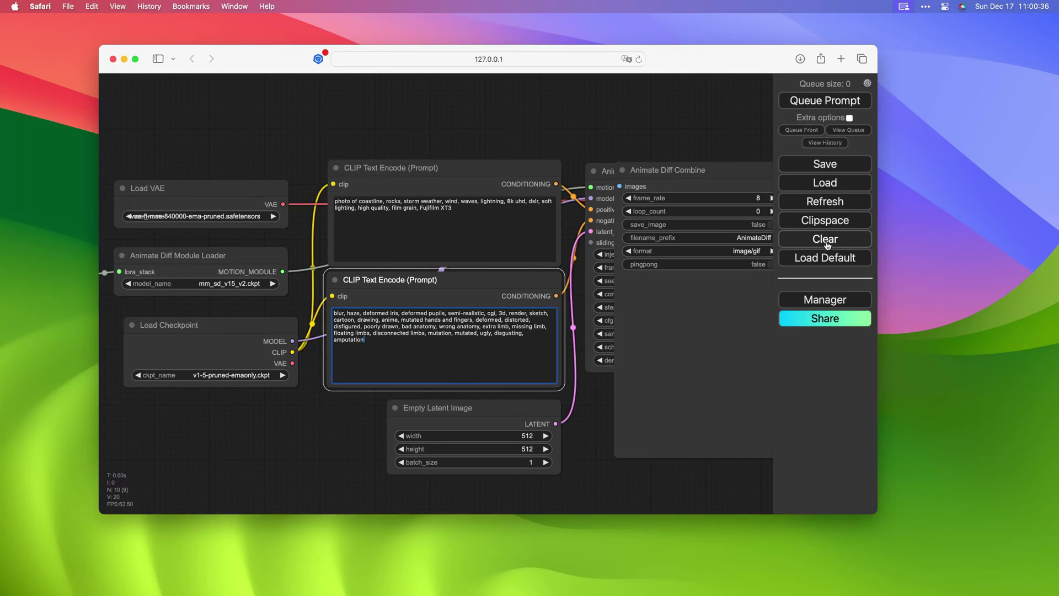
Step: Search the installable custom node list for 'animatediff'
click(821, 301)
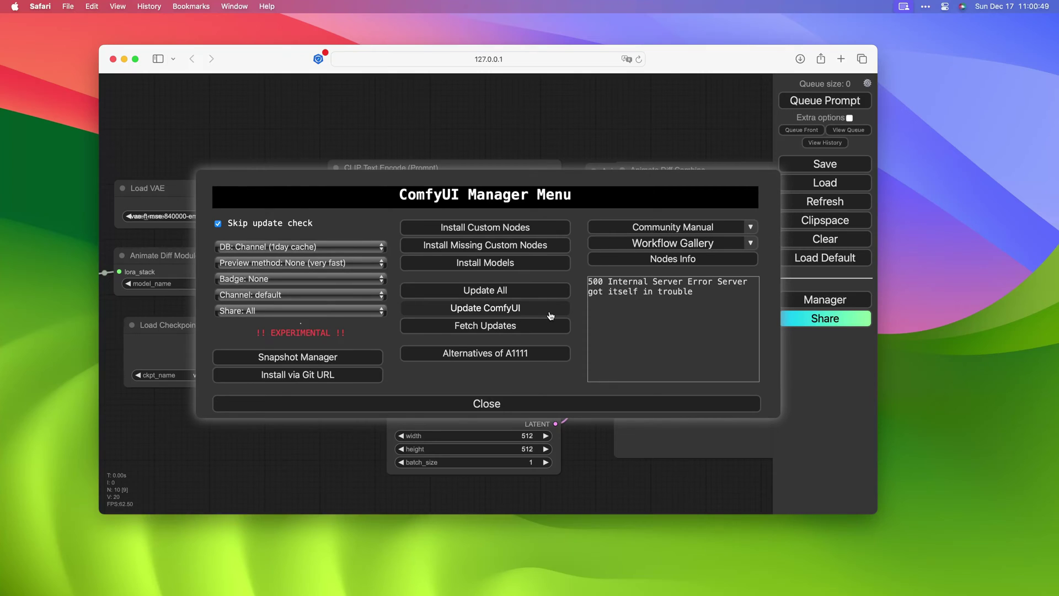
click(521, 227)
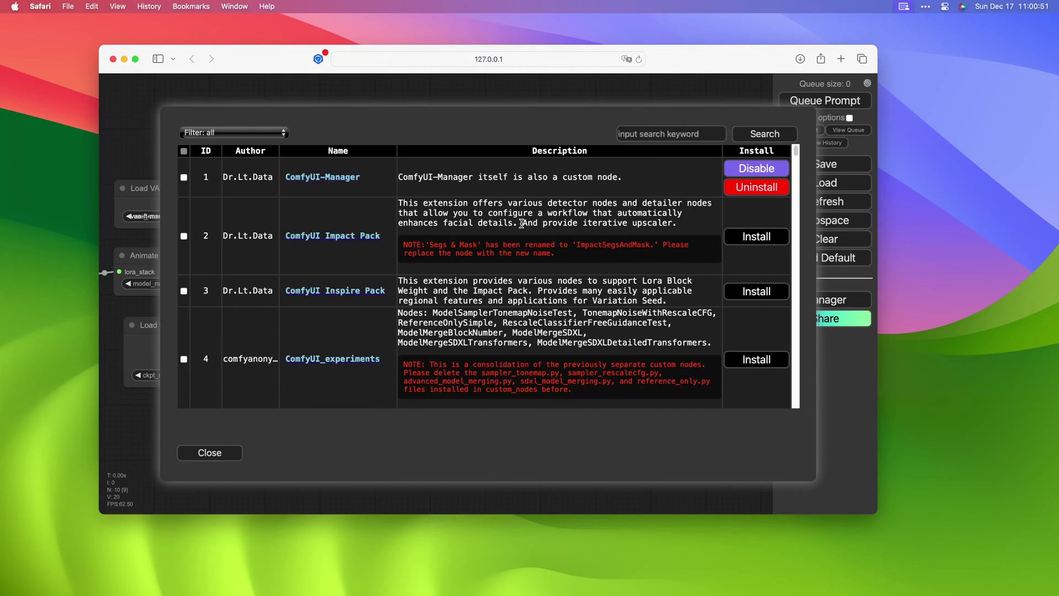
click(636, 138)
text(animatediff)
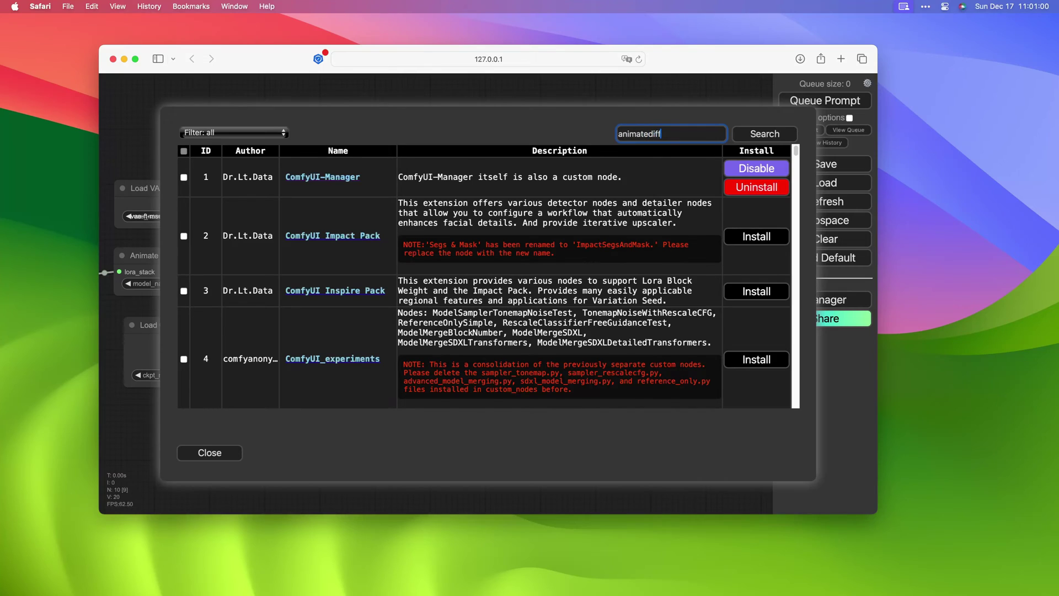
key(Return)
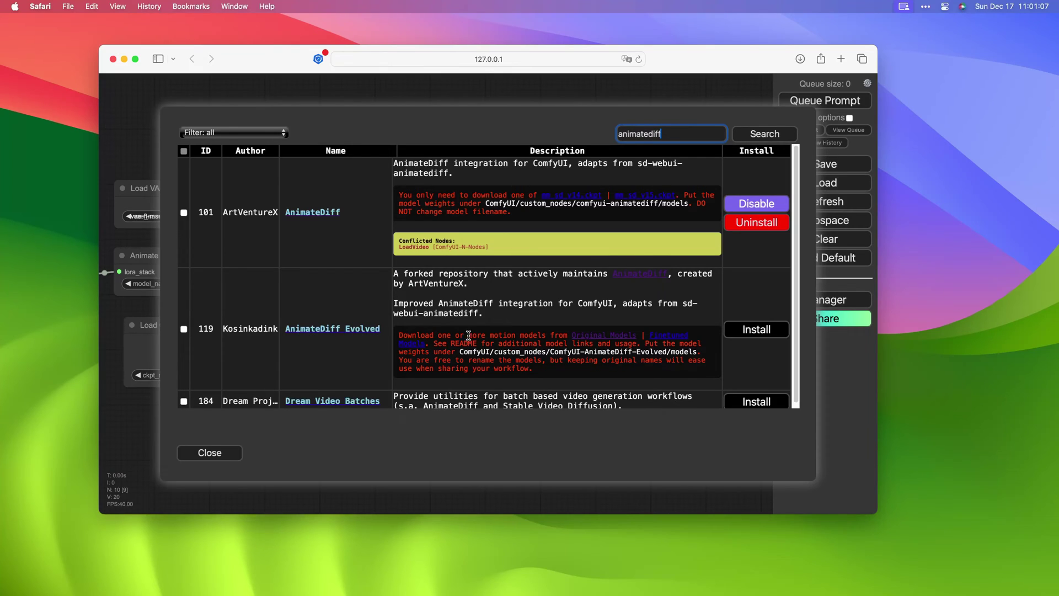
Step: Install AnimateDiff Evolved after reading its motion model note, then review the restart notice
mouse_move(454, 337)
mouse_down()
mouse_move(705, 333)
mouse_move(517, 352)
mouse_move(698, 351)
mouse_move(705, 362)
mouse_up()
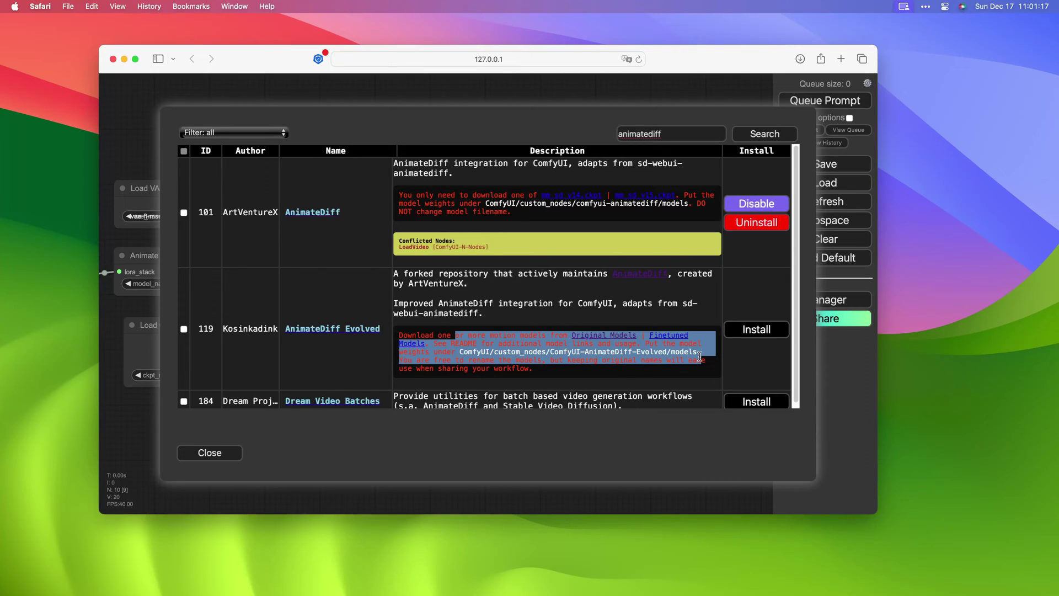
click(709, 362)
click(745, 331)
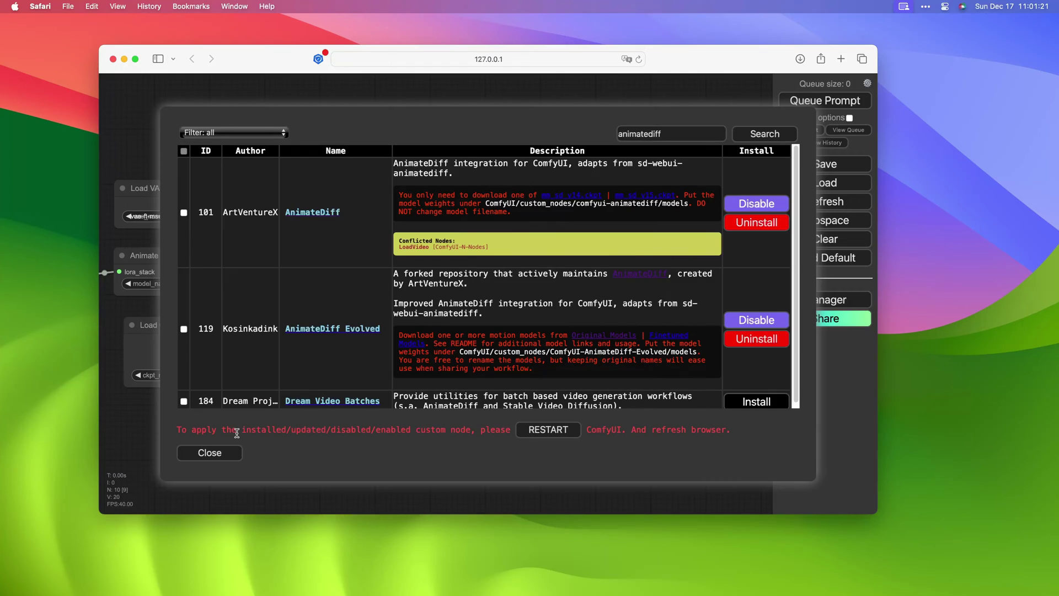
drag(217, 430, 401, 429)
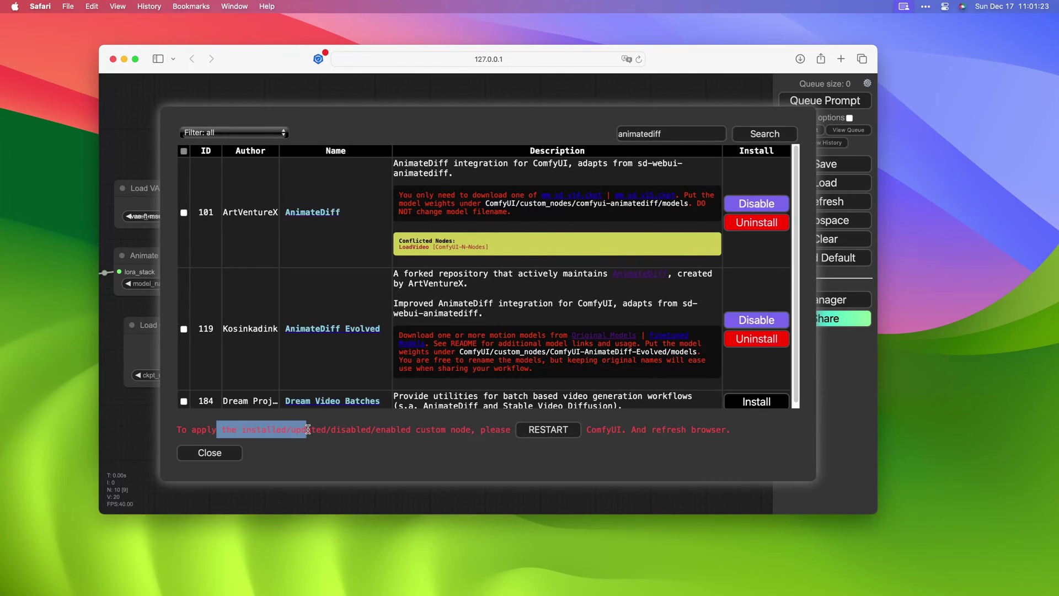
click(401, 429)
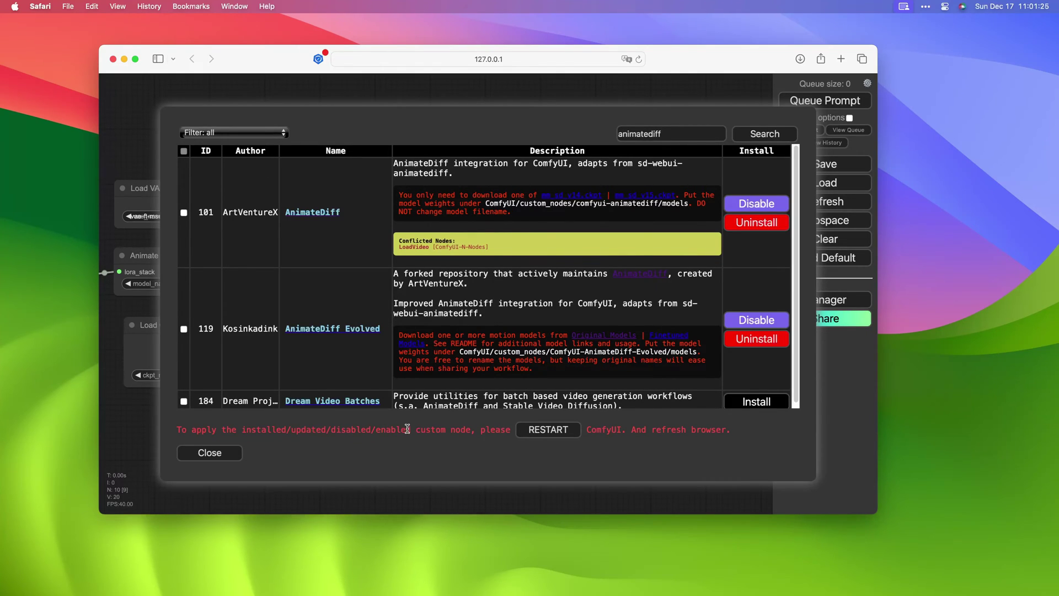
double_click(303, 430)
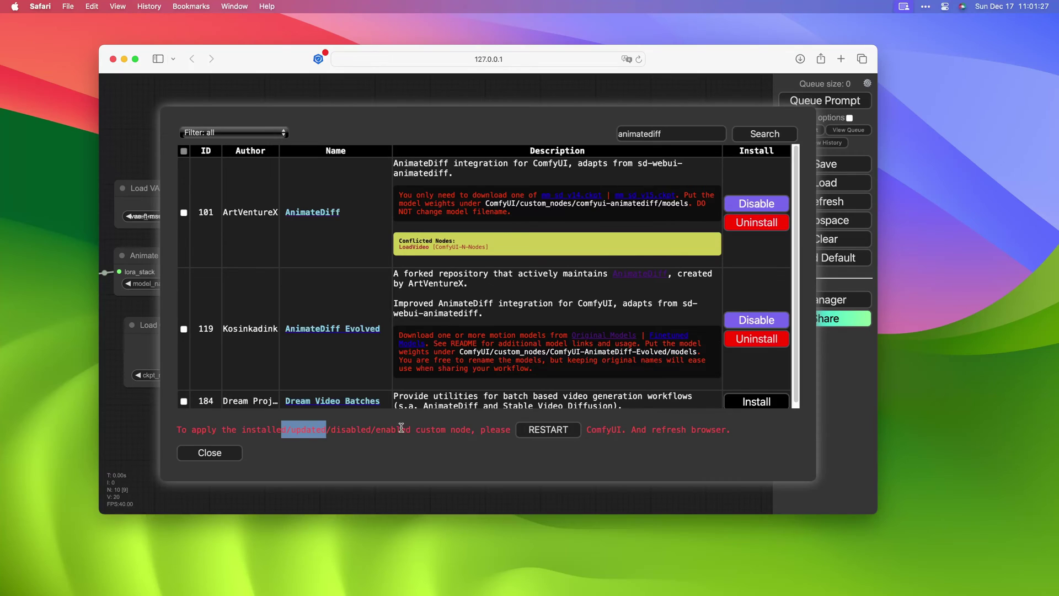
Step: Reboot the ComfyUI server and confirm AnimateDiff Evolved appears as installed in the node list
click(544, 433)
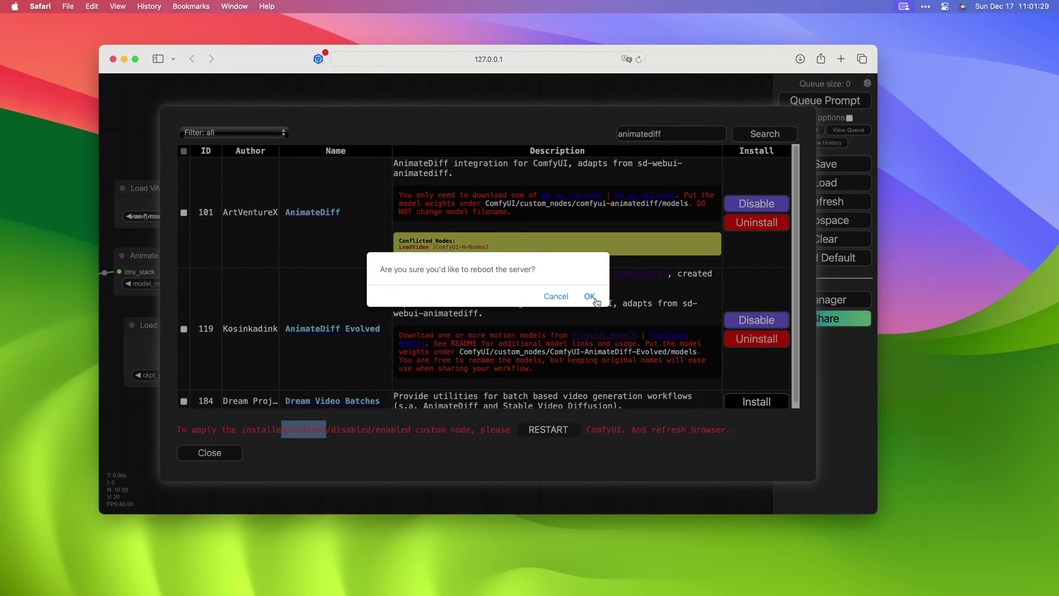
click(589, 298)
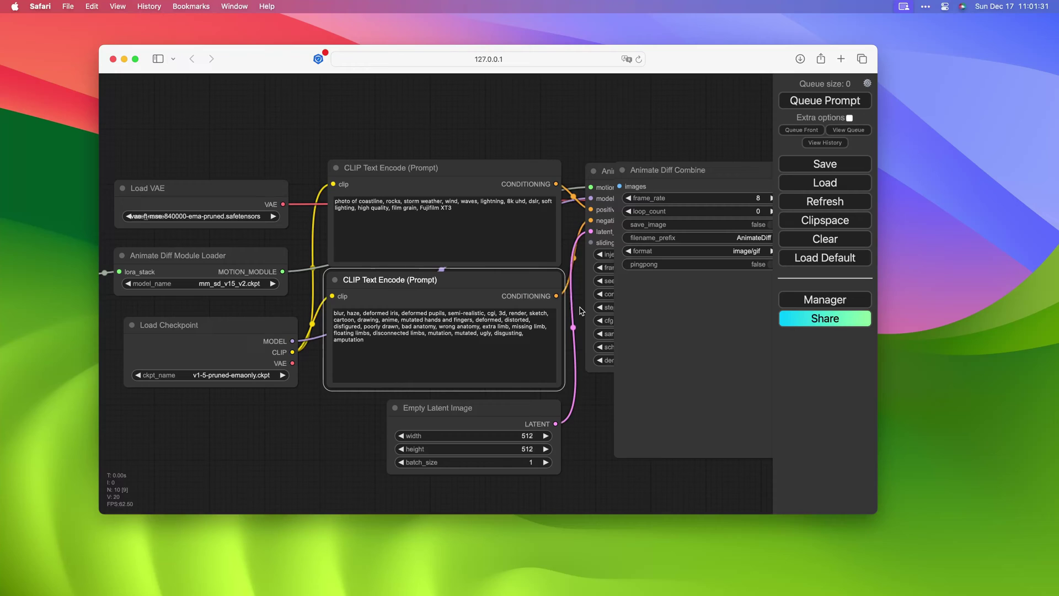
click(799, 300)
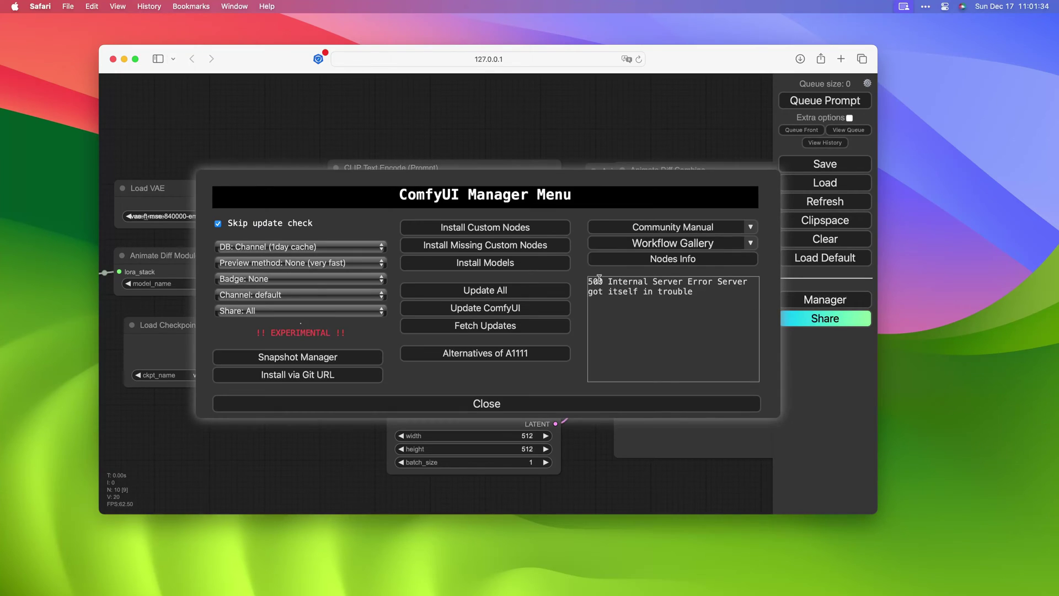
click(497, 233)
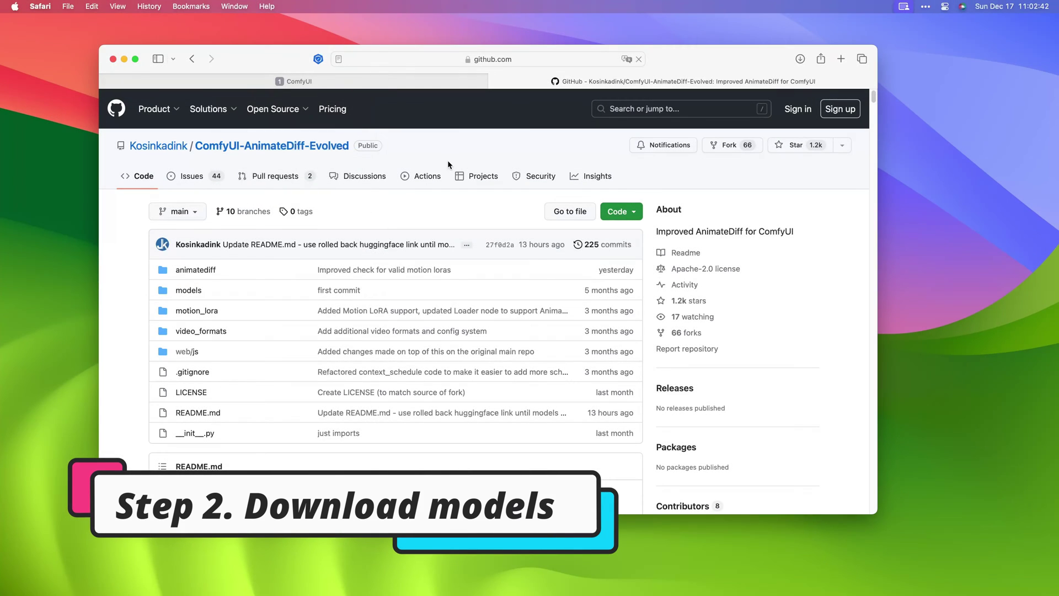
scroll(466, 249, down, 1)
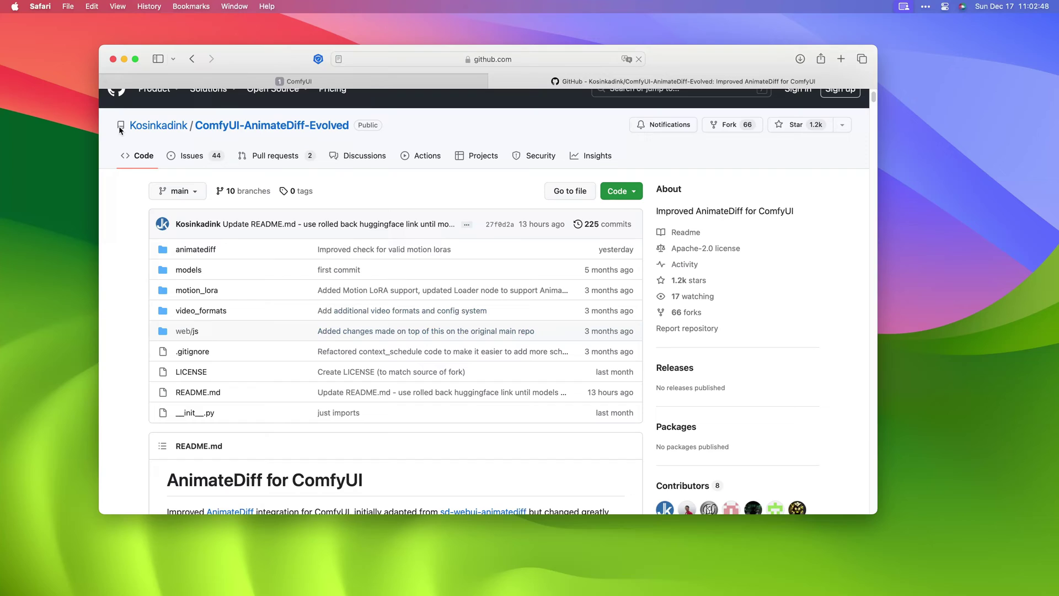
scroll(362, 301, down, 5)
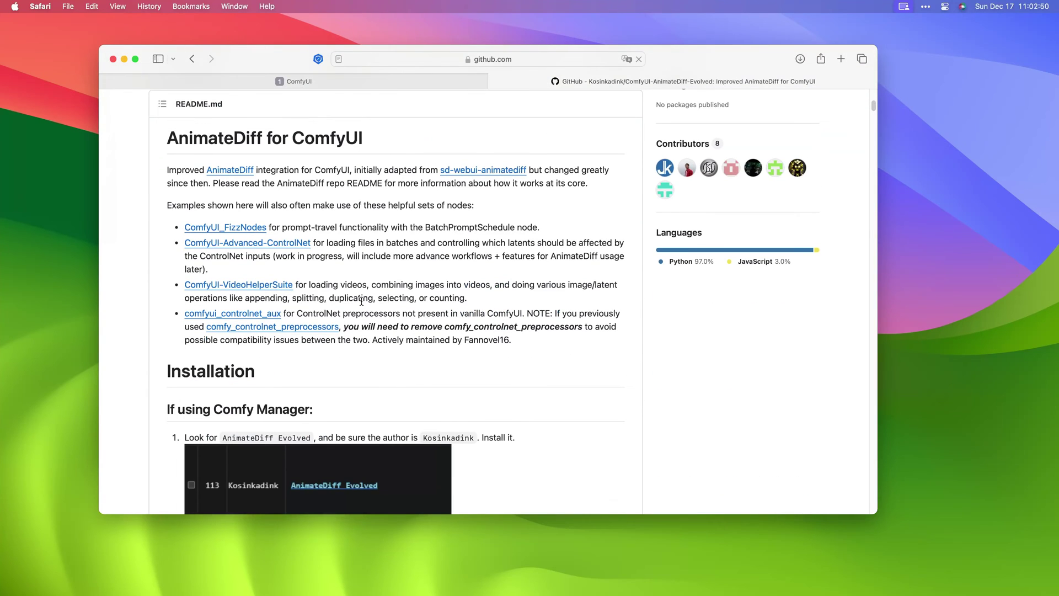
scroll(362, 302, down, 3)
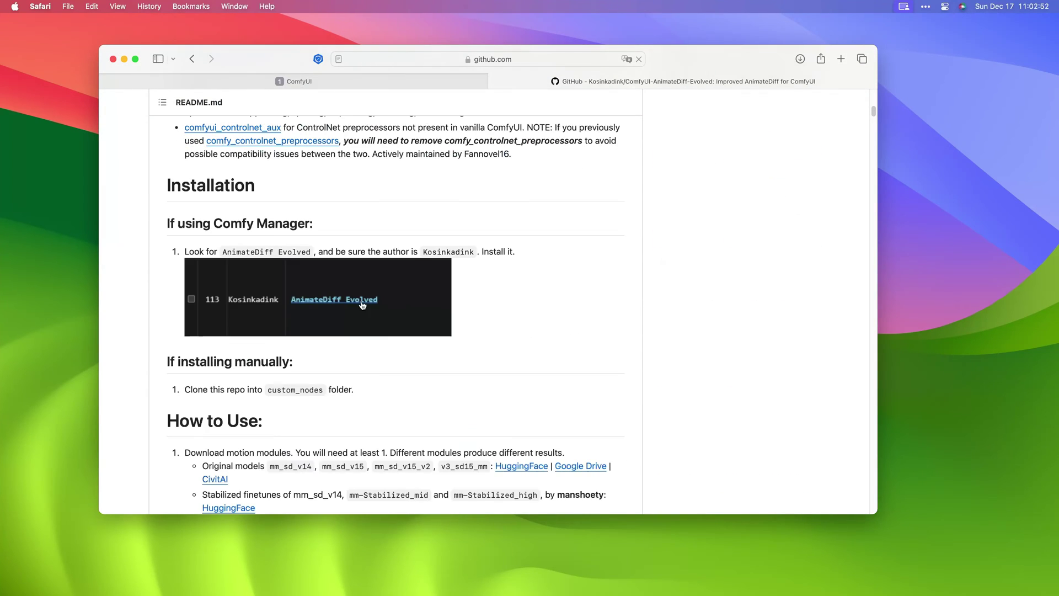
Step: Read through the AnimateDiff-Evolved README down to the step about downloading motion modules
drag(168, 222, 315, 224)
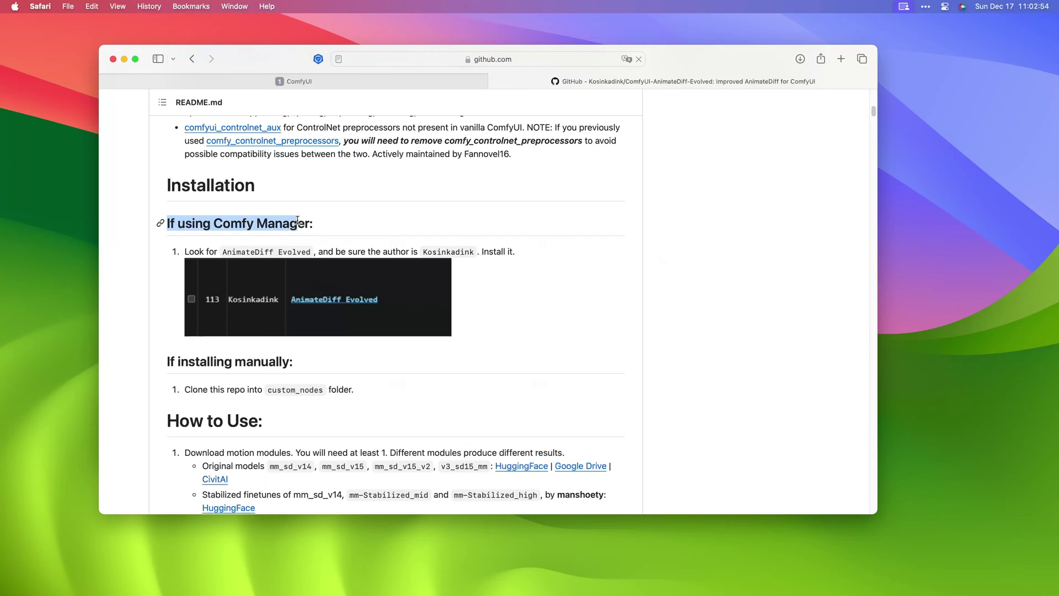
click(536, 341)
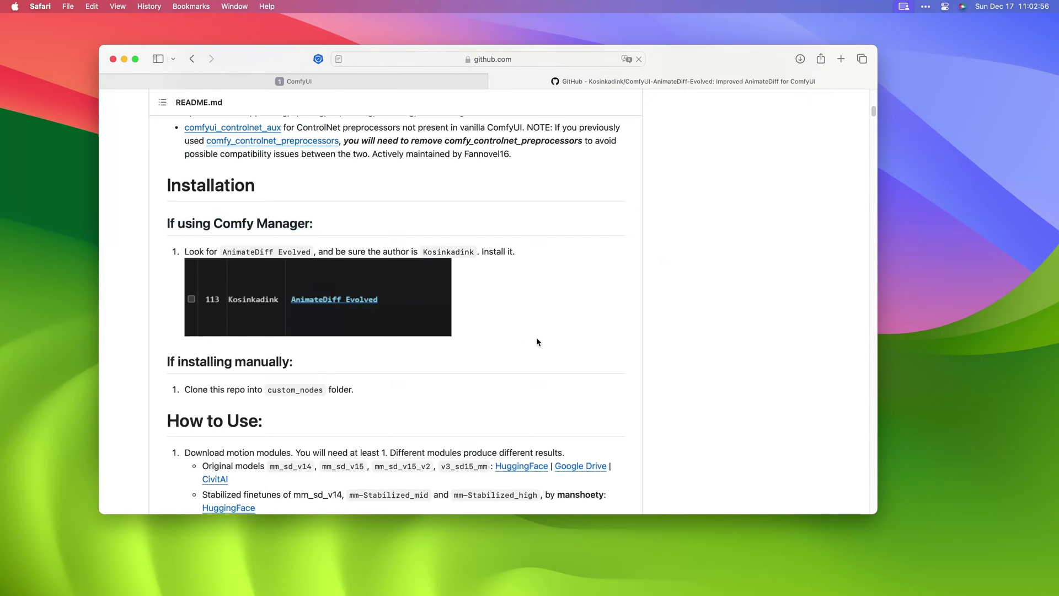
scroll(525, 319, down, 1)
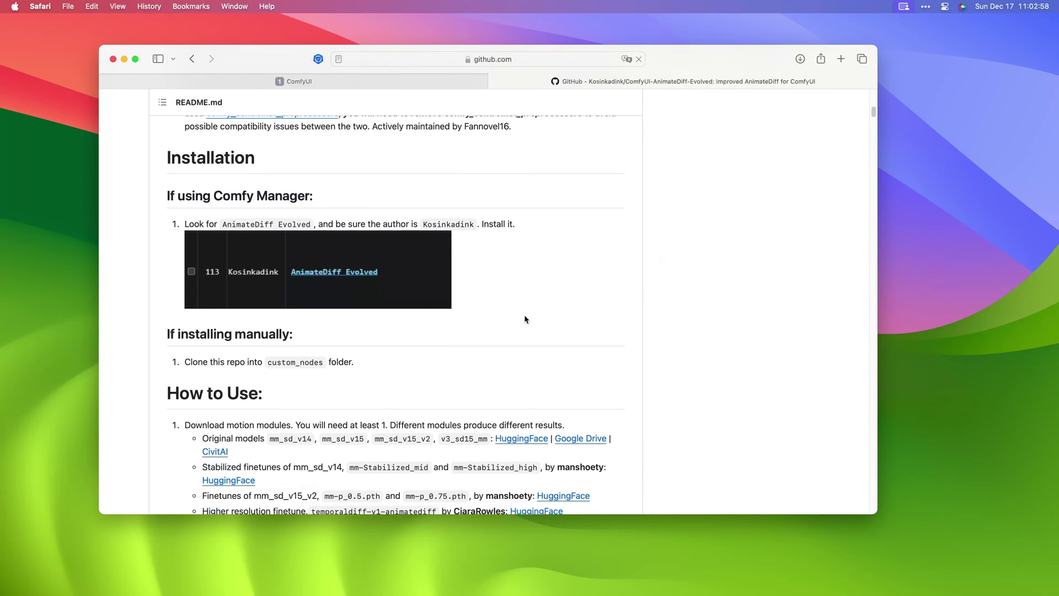
scroll(526, 318, down, 1)
scroll(526, 319, down, 1)
scroll(526, 319, down, 1)
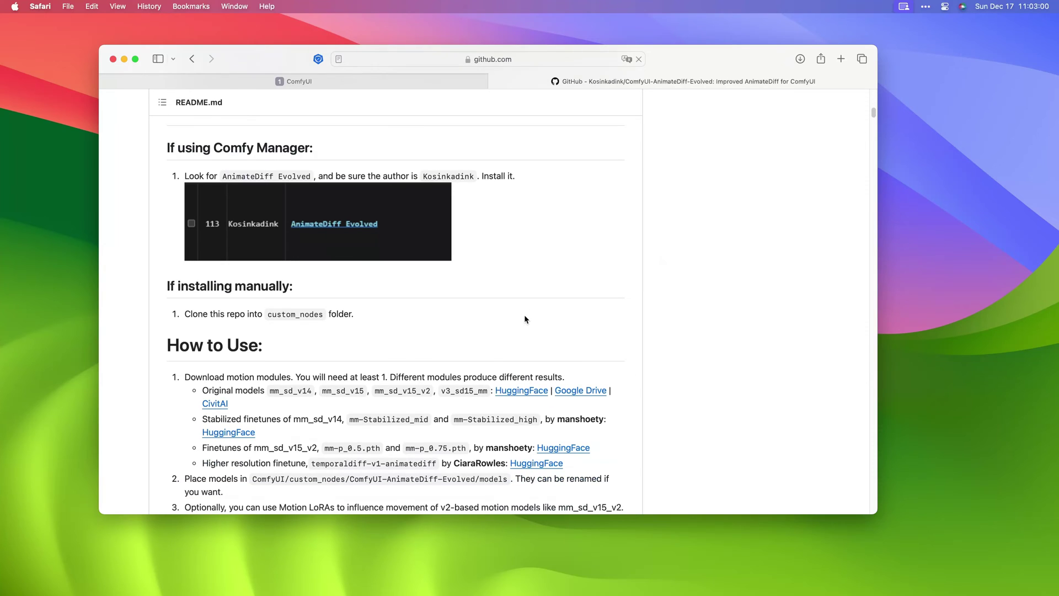
scroll(524, 319, down, 3)
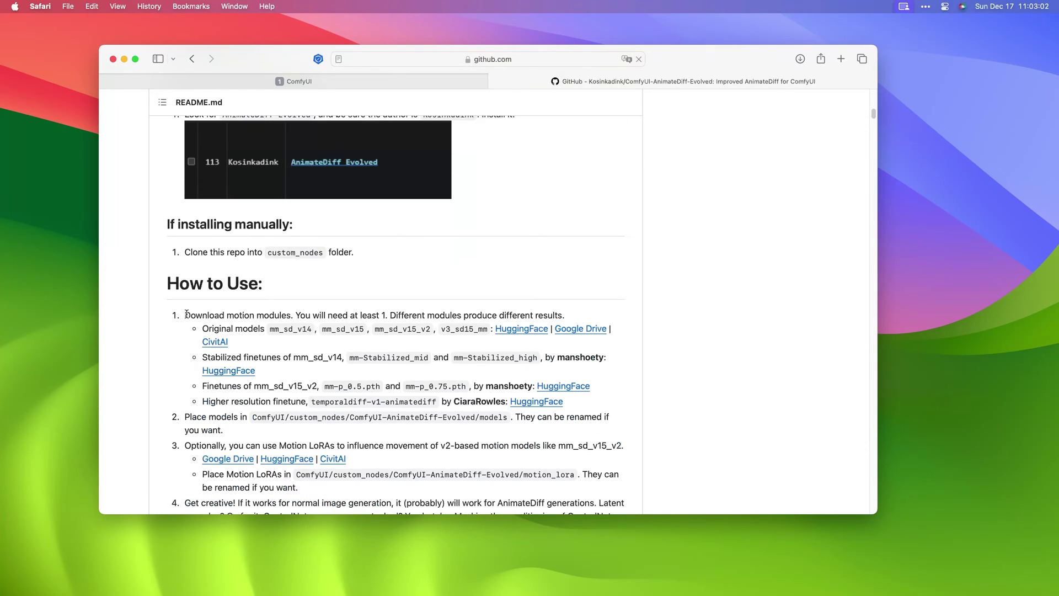
drag(186, 314, 571, 314)
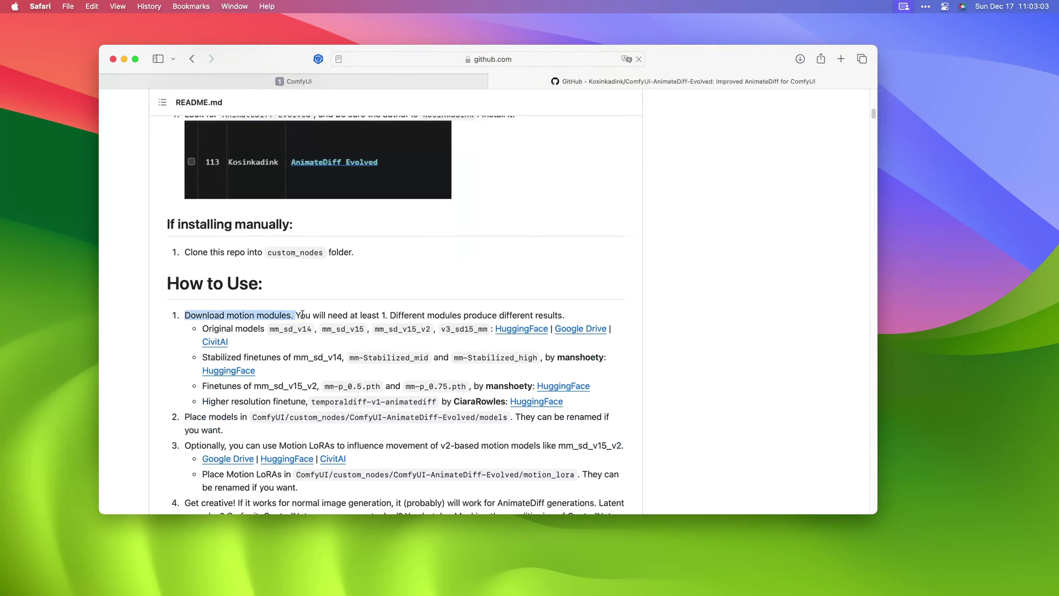
click(620, 327)
Step: Open the original models' guoyww/animatediff HuggingFace page in a new tab
right_click(512, 330)
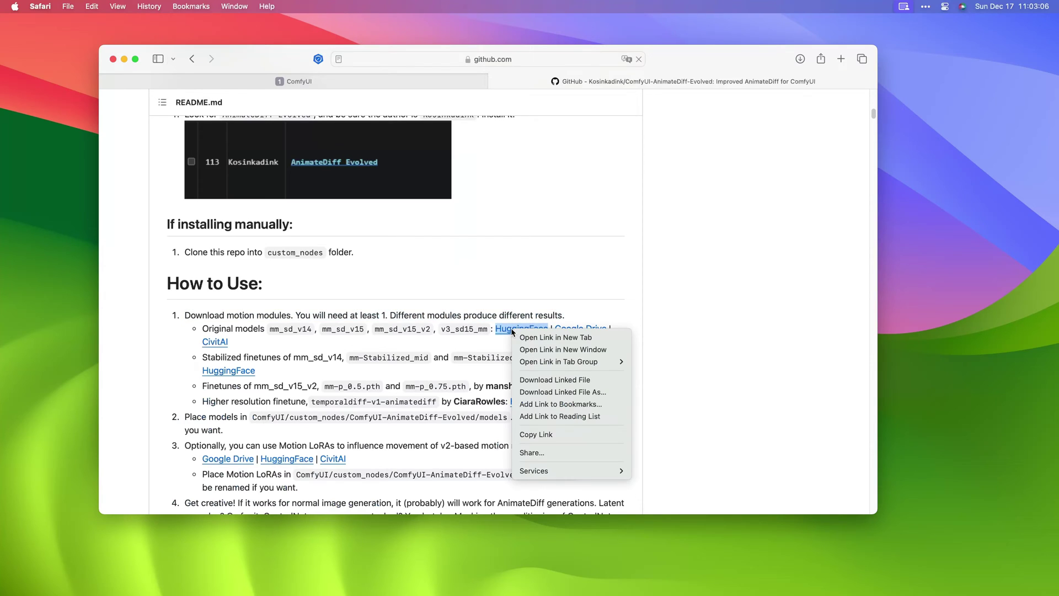
click(530, 338)
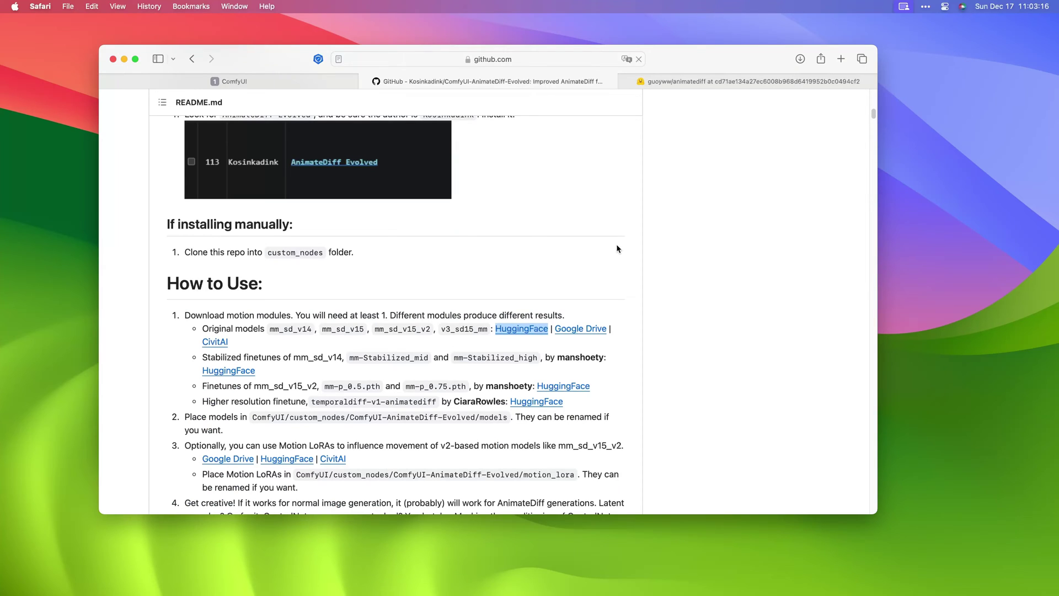
key(ctrl+Tab)
click(398, 368)
key(ctrl+shift+Tab)
key(ctrl+Tab)
scroll(239, 426, down, 5)
key(ctrl+shift+Tab)
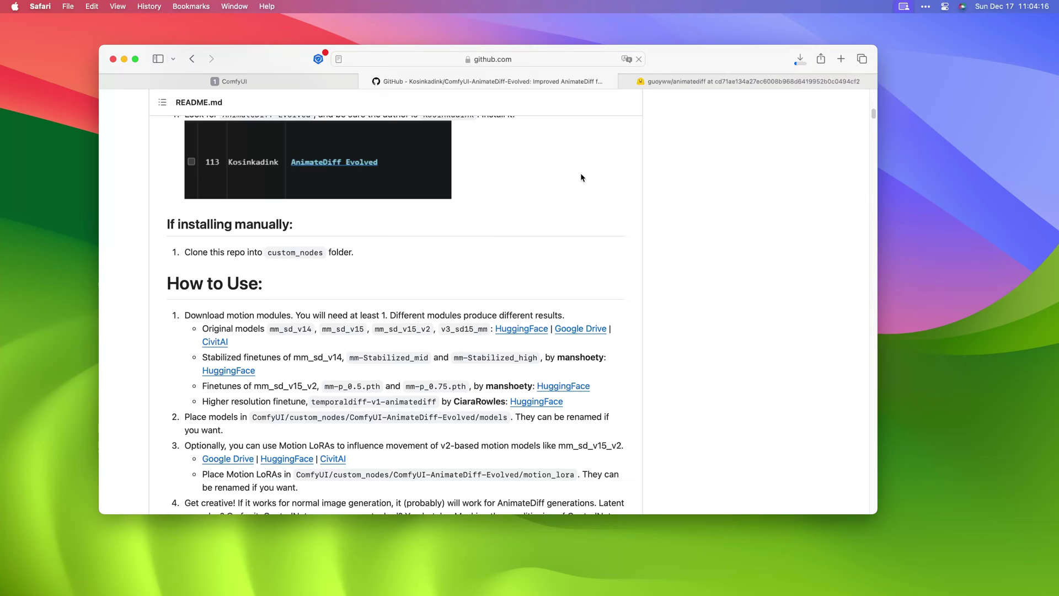
Step: Open the stabilized, mm_sd_v15_v2 finetune and TemporalDiff model pages in new tabs
super+click(240, 369)
key(ctrl+Tab)
key(ctrl+Tab)
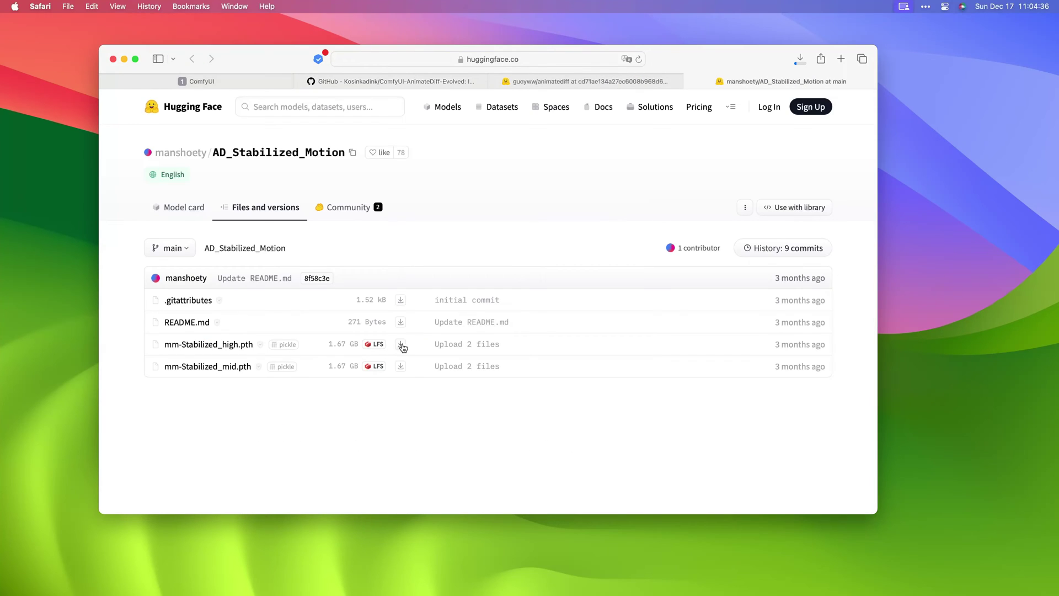
key(ctrl+shift+Tab)
key(ctrl+shift+Tab)
super+click(563, 386)
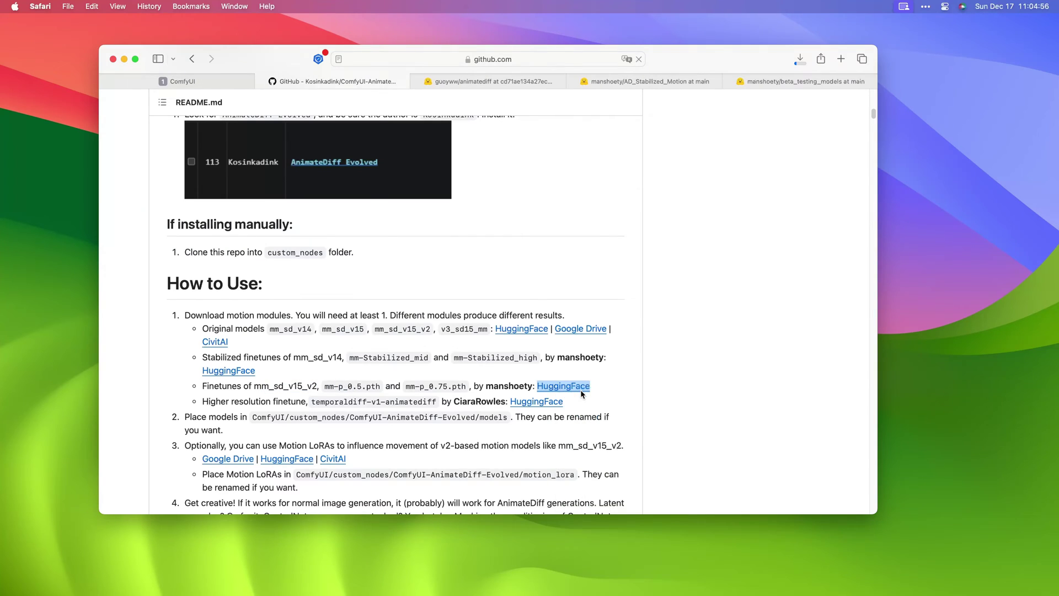
key(ctrl+Tab)
key(ctrl+Tab)
key(ctrl+Tab)
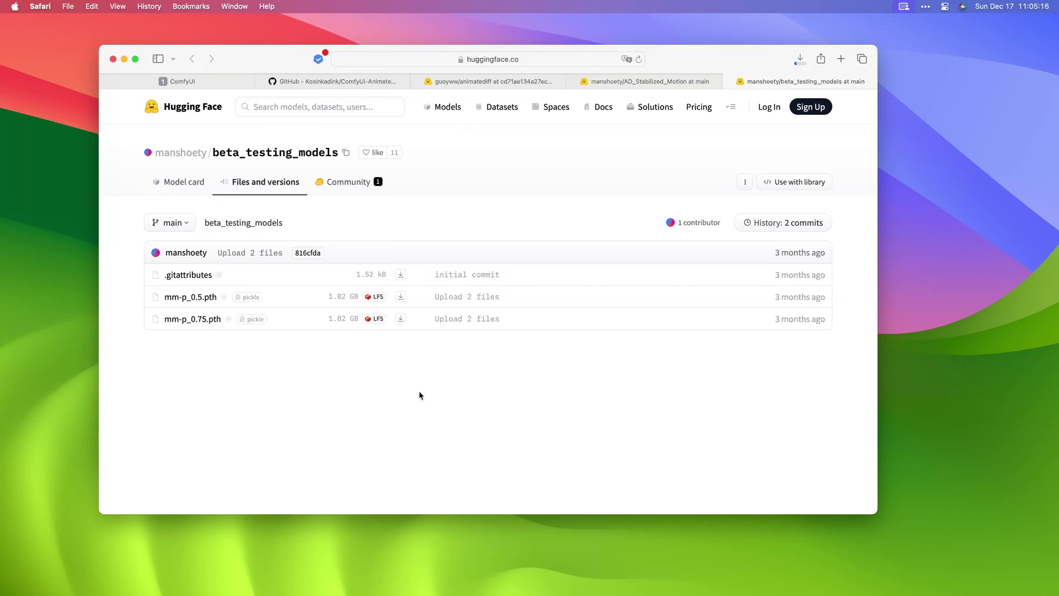
key(ctrl+shift+Tab)
key(ctrl+shift+Tab)
key(ctrl+shift+Tab)
super+click(537, 402)
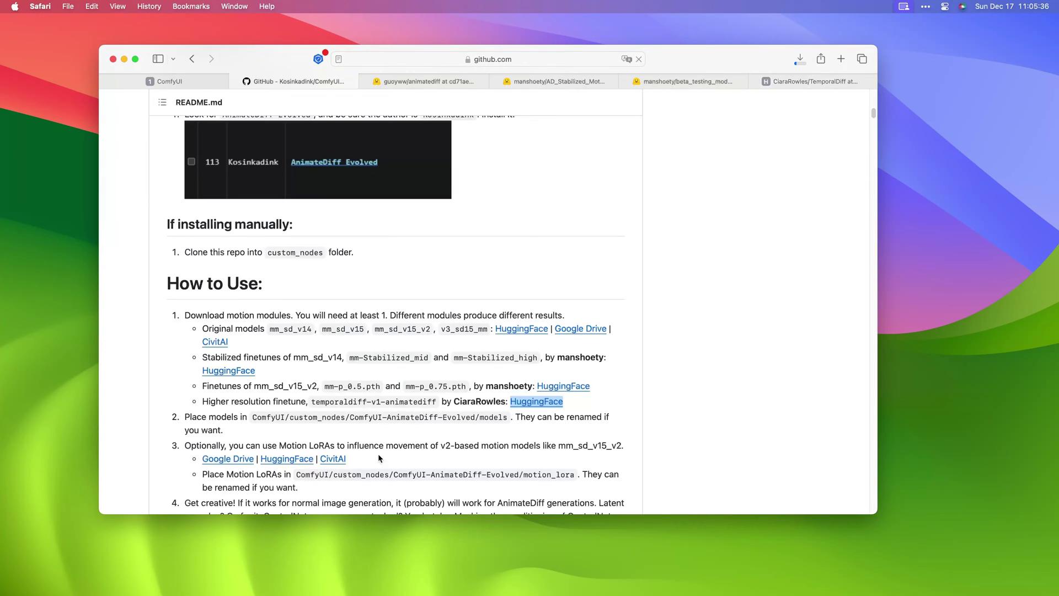
key(ctrl+Tab)
key(ctrl+Tab)
key(ctrl+Tab)
key(ctrl+shift+Tab)
key(ctrl+shift+Tab)
key(ctrl+shift+Tab)
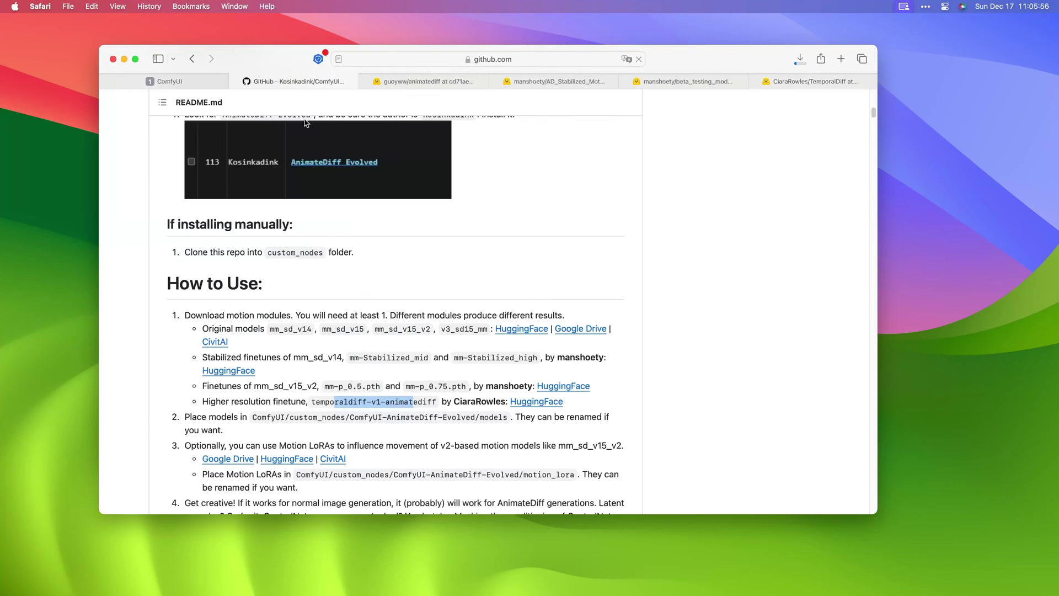
Step: Download the temporaldiff checkpoint and check Safari's download progress list
click(788, 88)
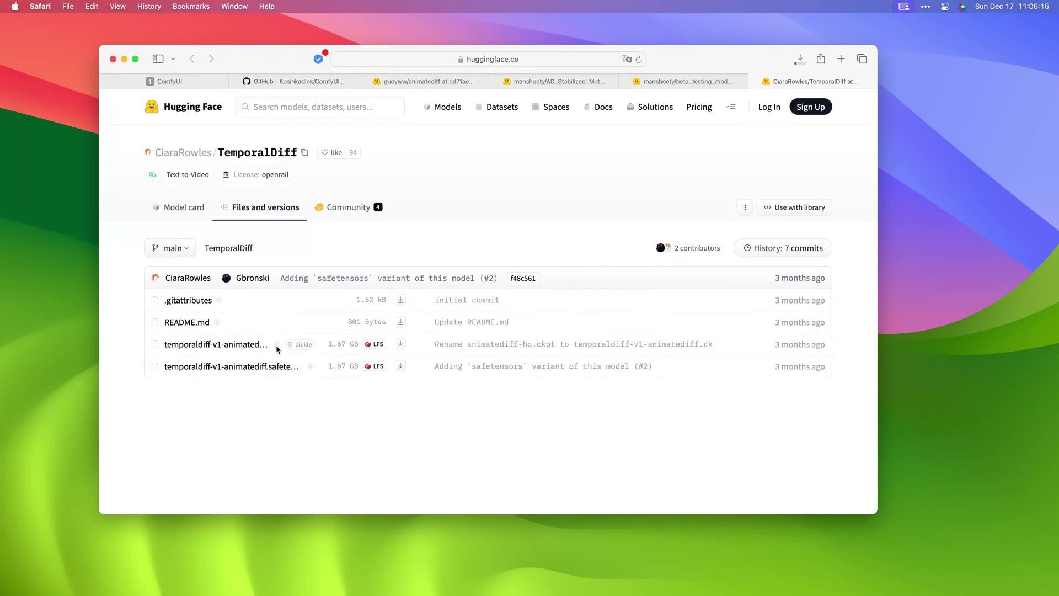
key(ctrl+shift+Tab)
key(ctrl+shift+Tab)
key(ctrl+shift+Tab)
key(alt+super+l)
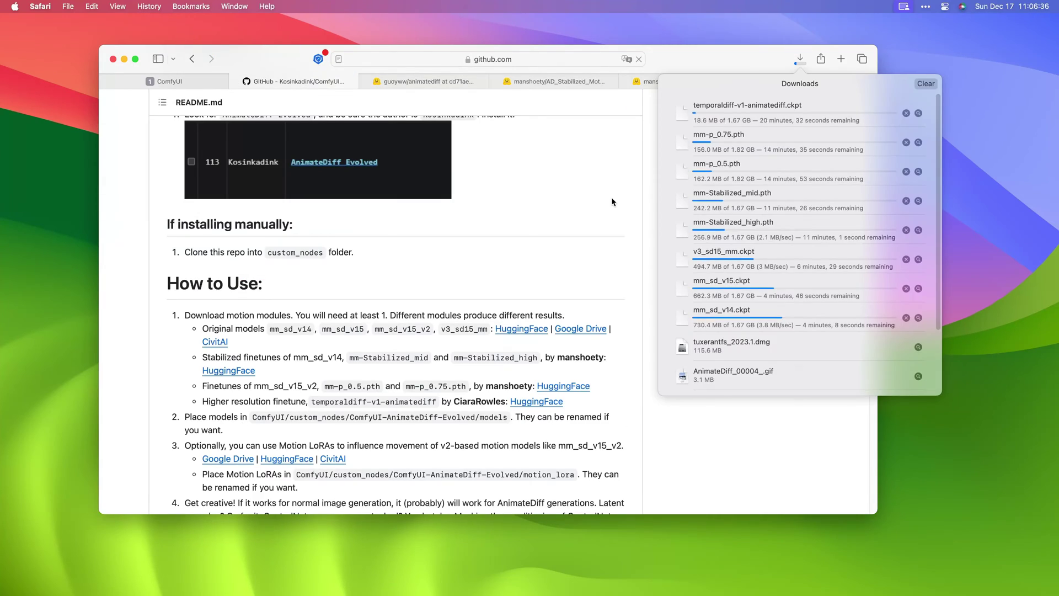
click(612, 197)
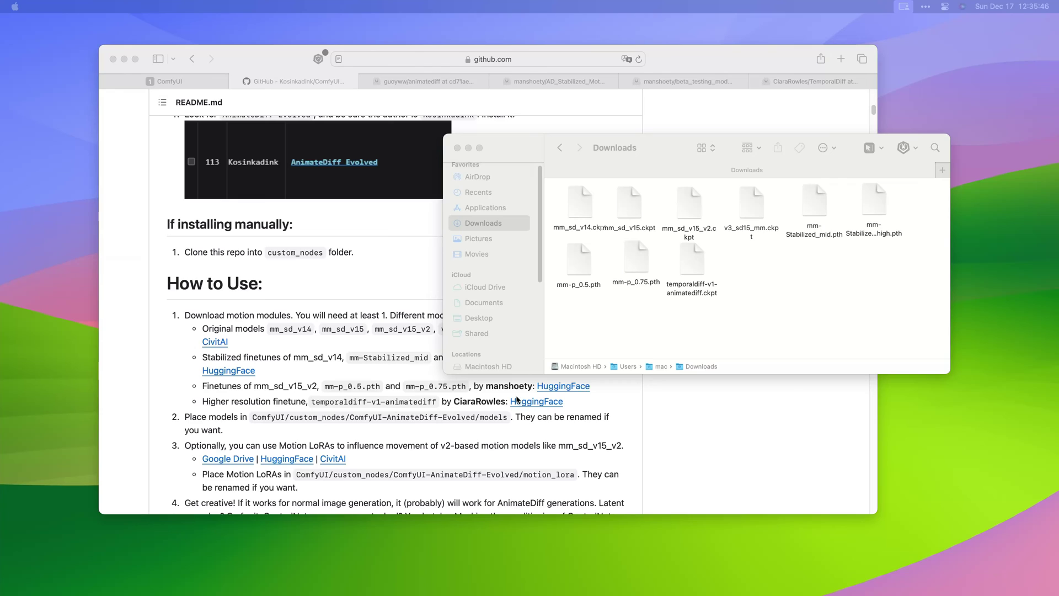
Step: Select the nine downloaded model files and open a second Finder window
drag(668, 155, 625, 162)
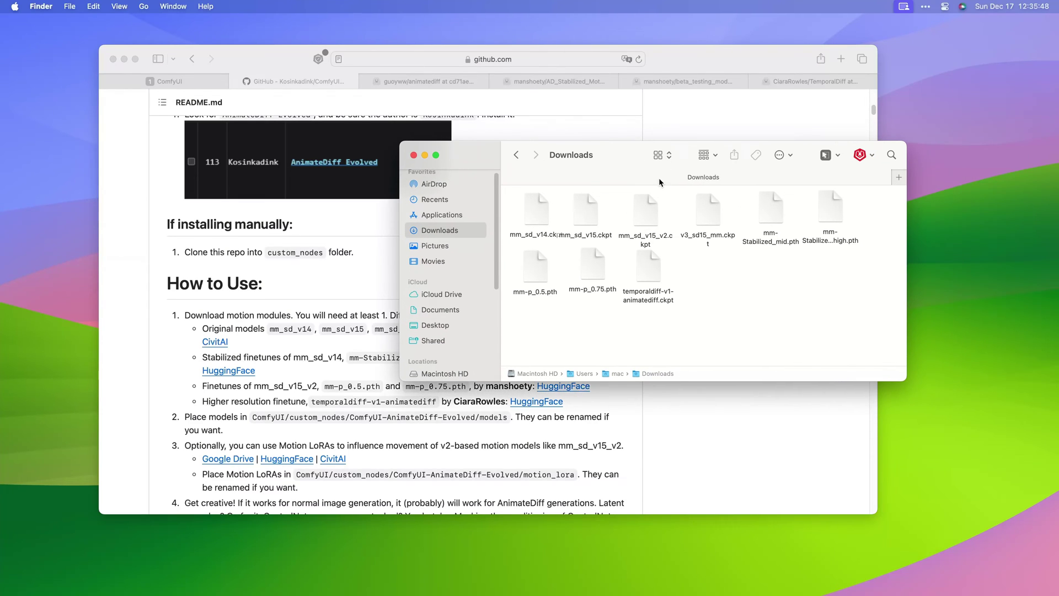
drag(863, 219, 524, 321)
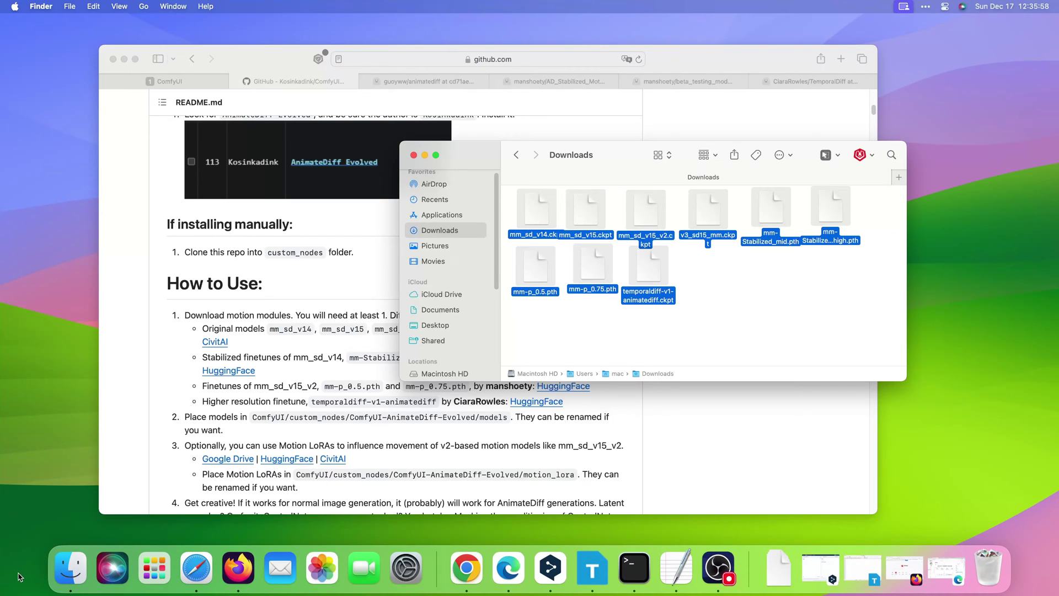
click(73, 563)
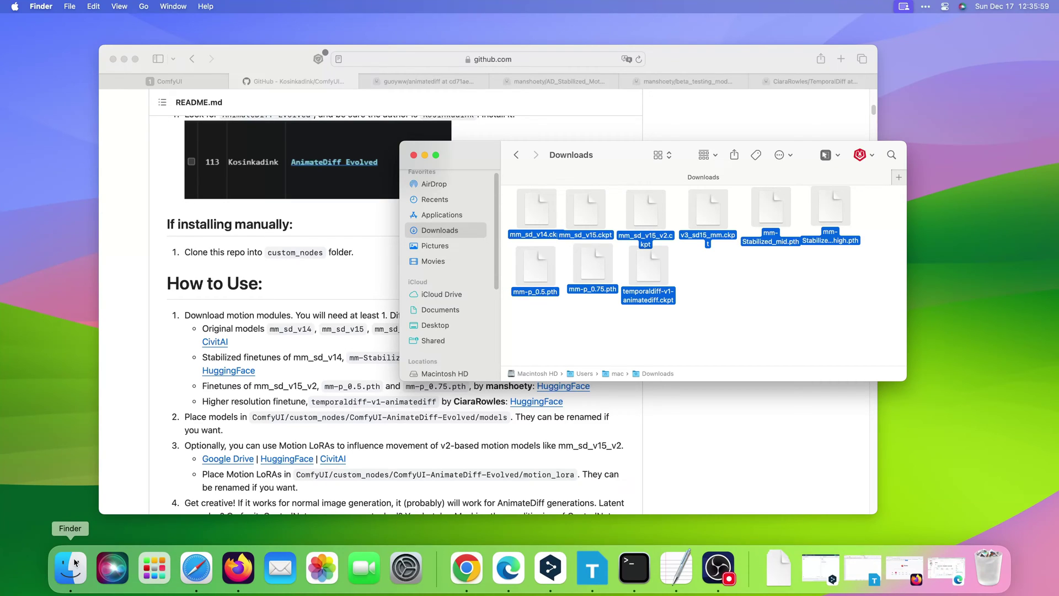
right_click(74, 563)
click(100, 294)
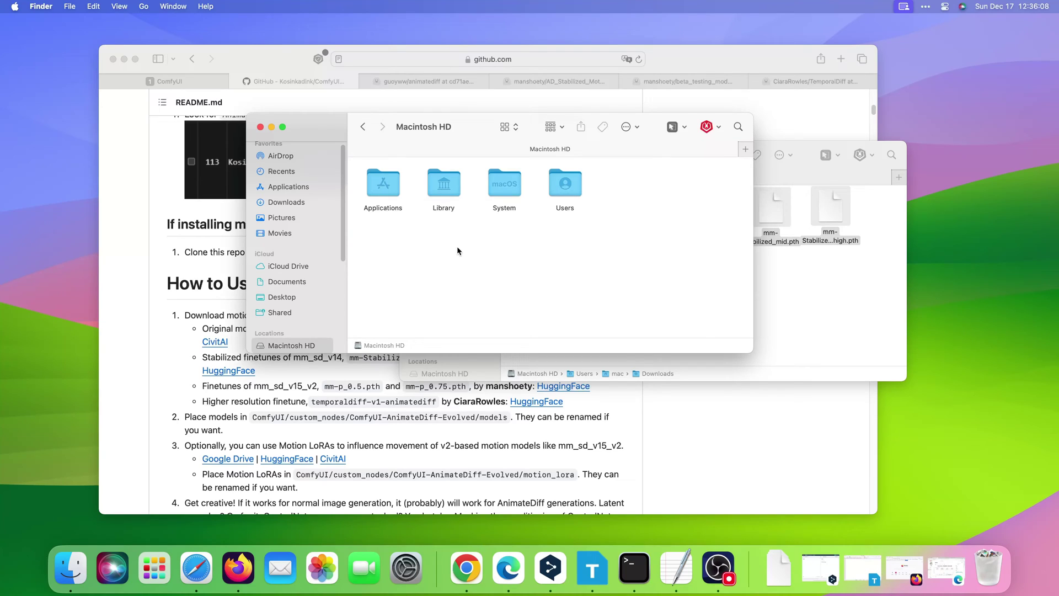
Step: Navigate the new window to ComfyUI/custom_nodes/ComfyUI-AnimateDiff-Evolved/models
double_click(564, 186)
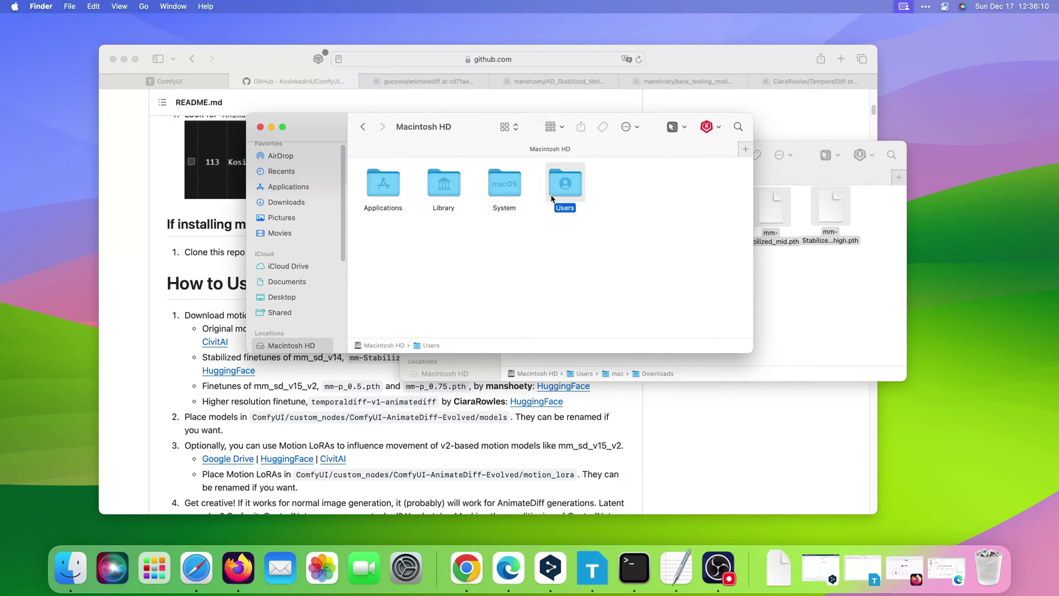
double_click(395, 190)
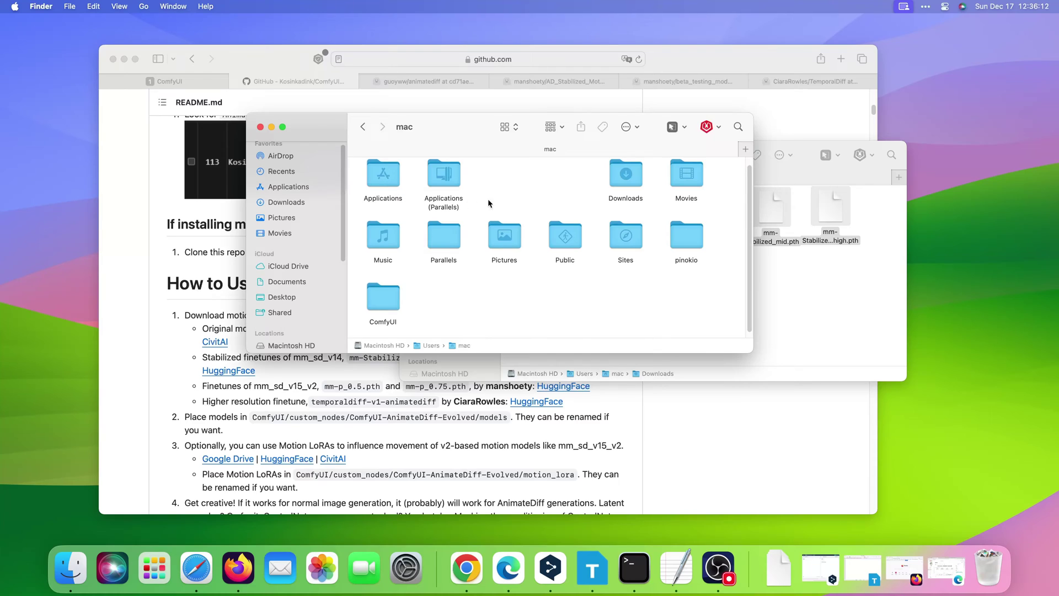
double_click(385, 304)
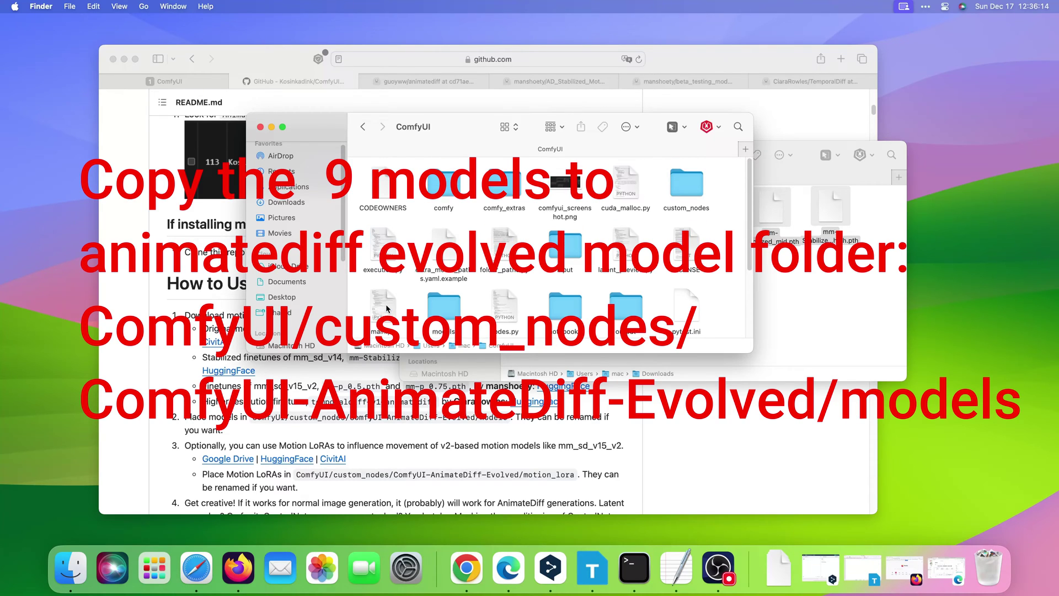
double_click(687, 189)
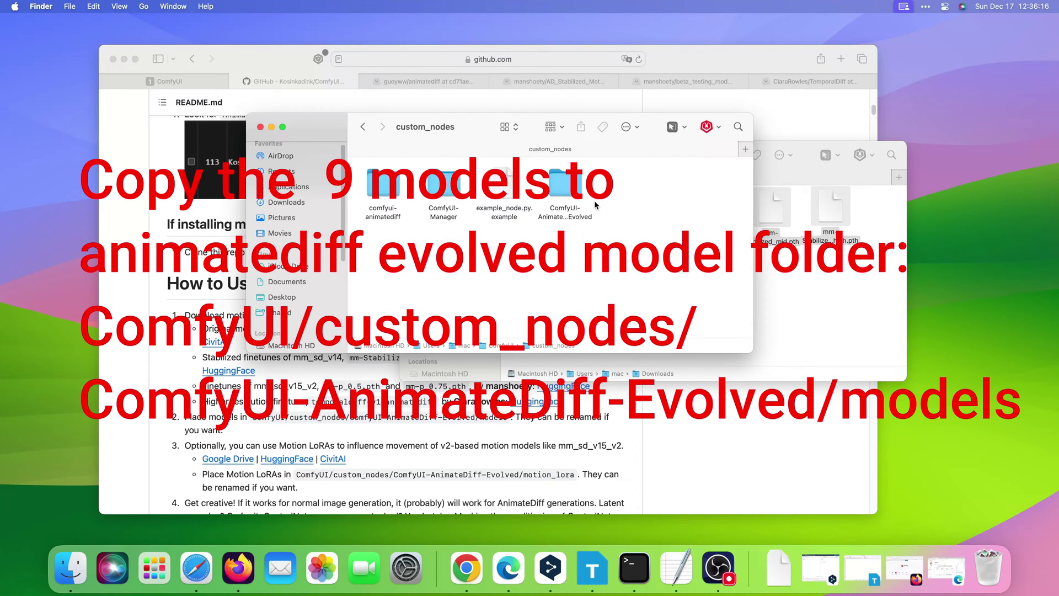
double_click(566, 194)
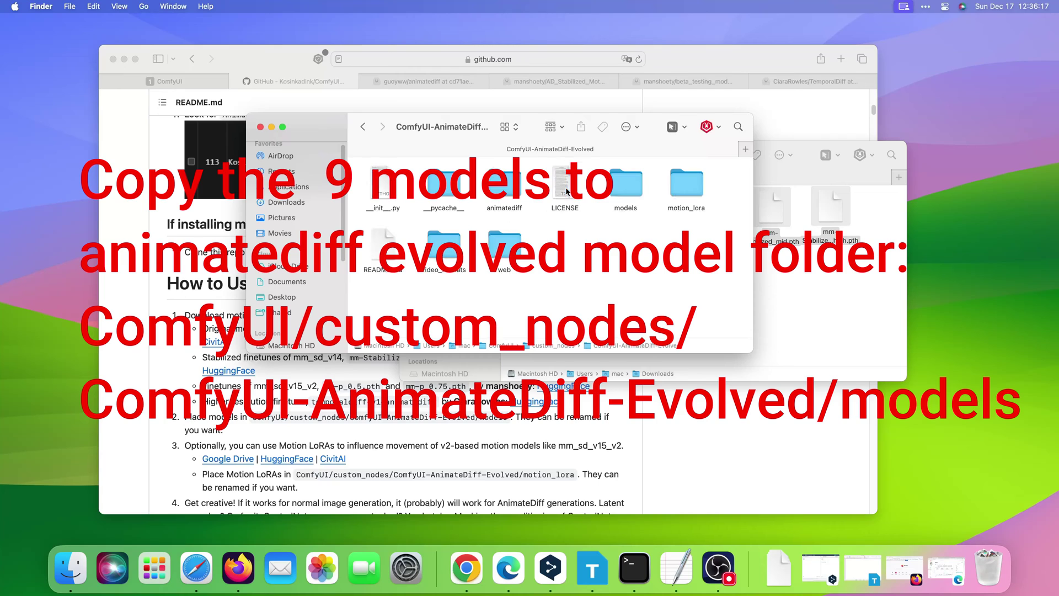
double_click(617, 188)
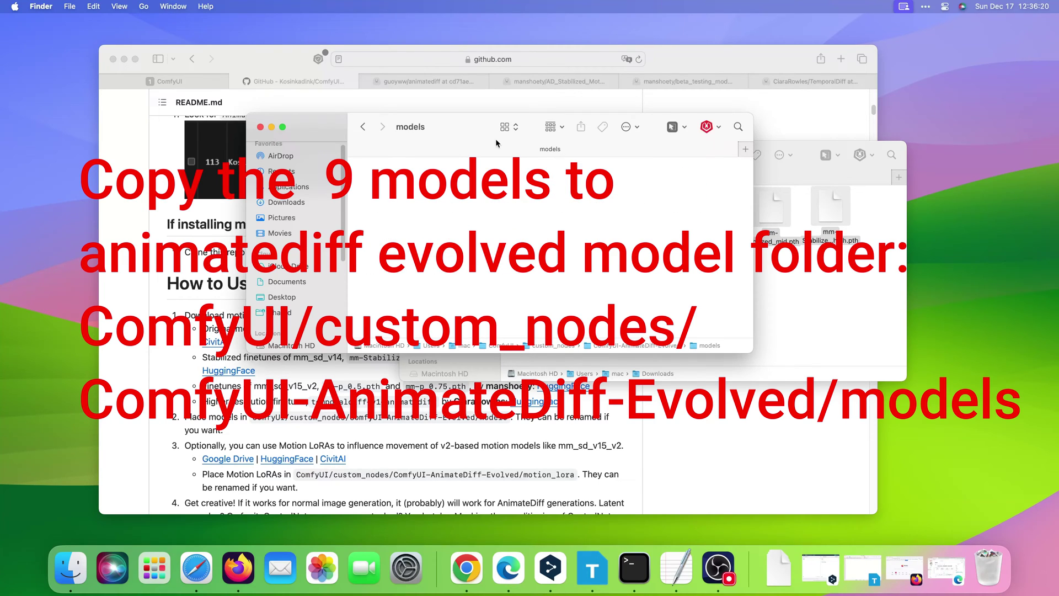
Step: Drag all nine model files from Downloads into the models folder
drag(495, 139, 328, 173)
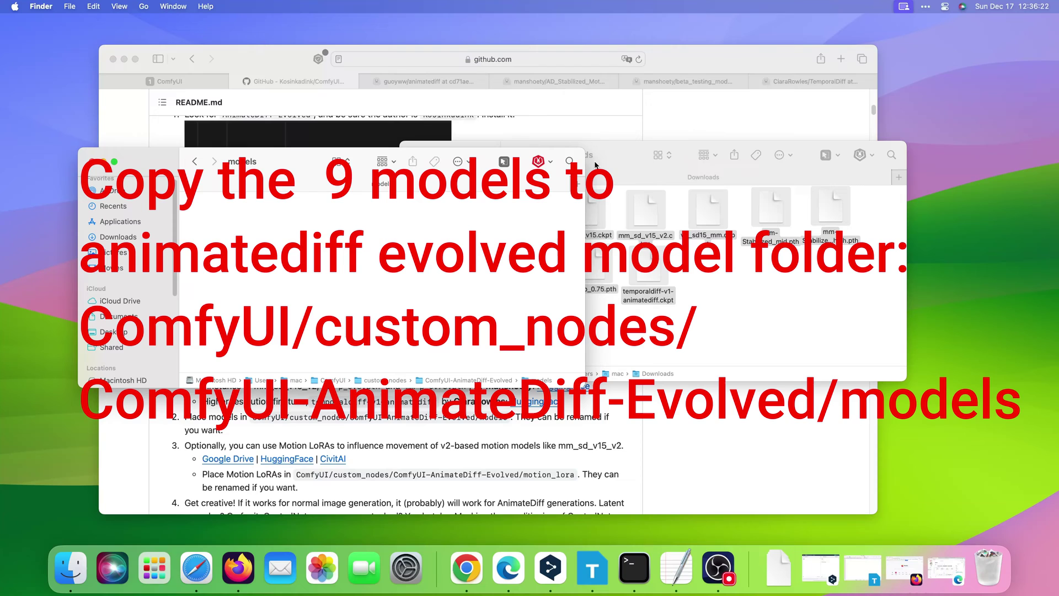
key(super+a)
mouse_move(626, 150)
mouse_down()
mouse_move(750, 165)
mouse_move(715, 174)
mouse_up()
drag(673, 239, 291, 259)
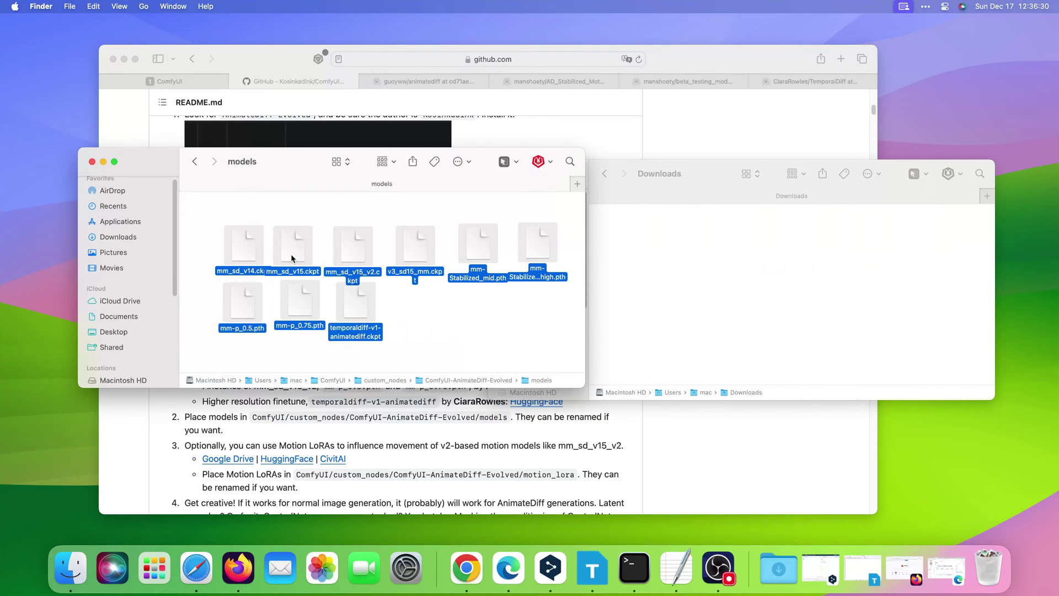
Step: Close both Finder windows and save the txt2img workflow image to Downloads, then right-click the prompt-travel image
click(92, 162)
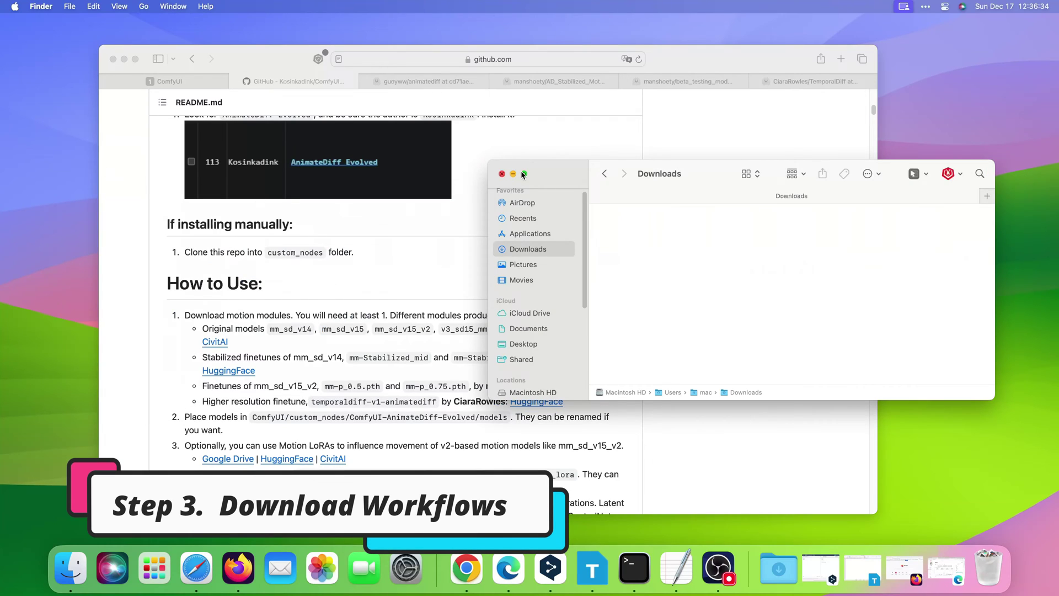
click(504, 174)
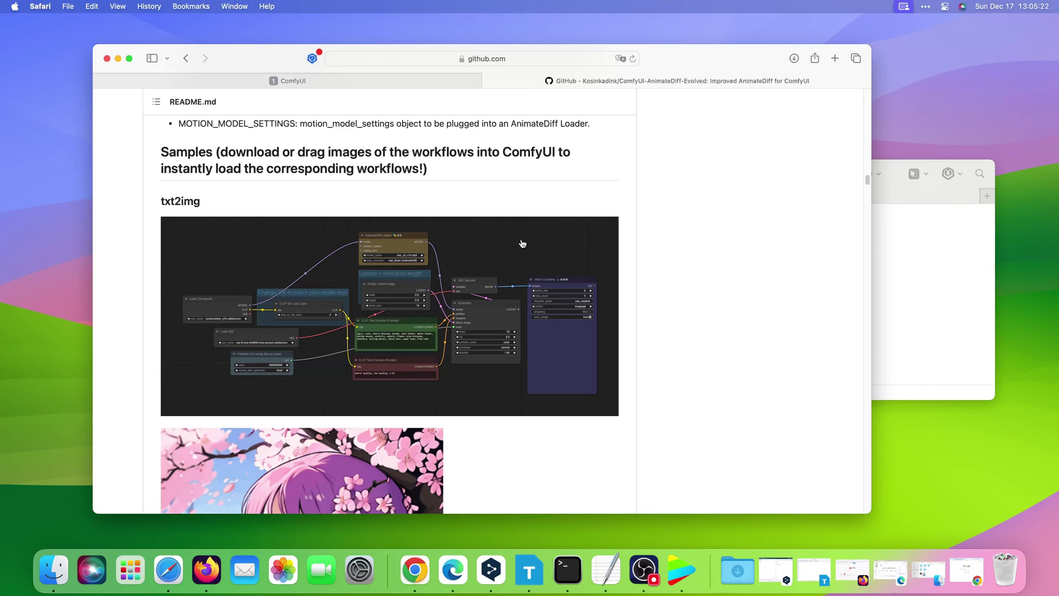
scroll(650, 224, down, 3)
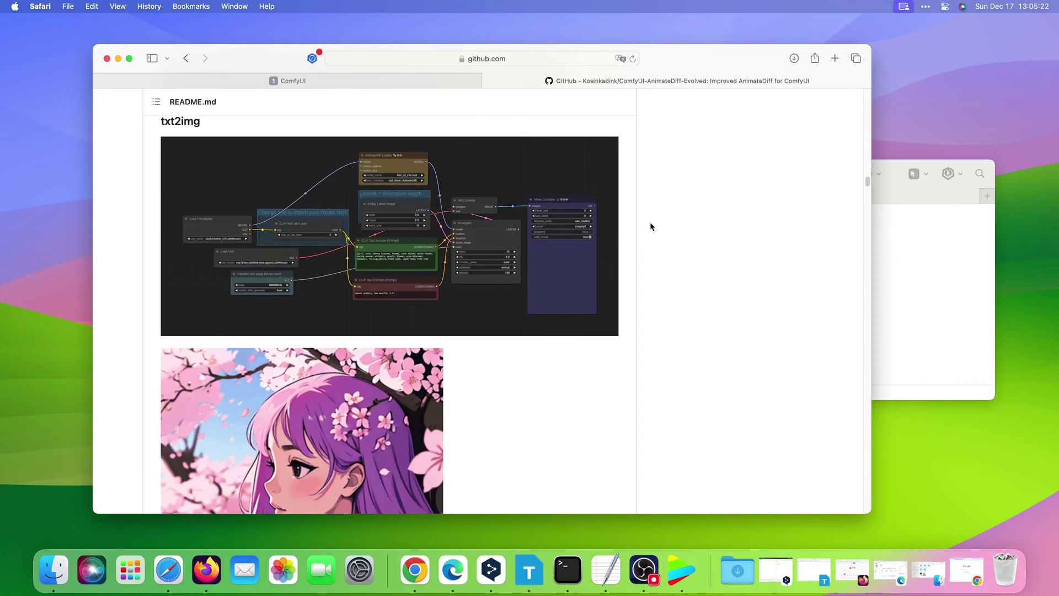
right_click(393, 246)
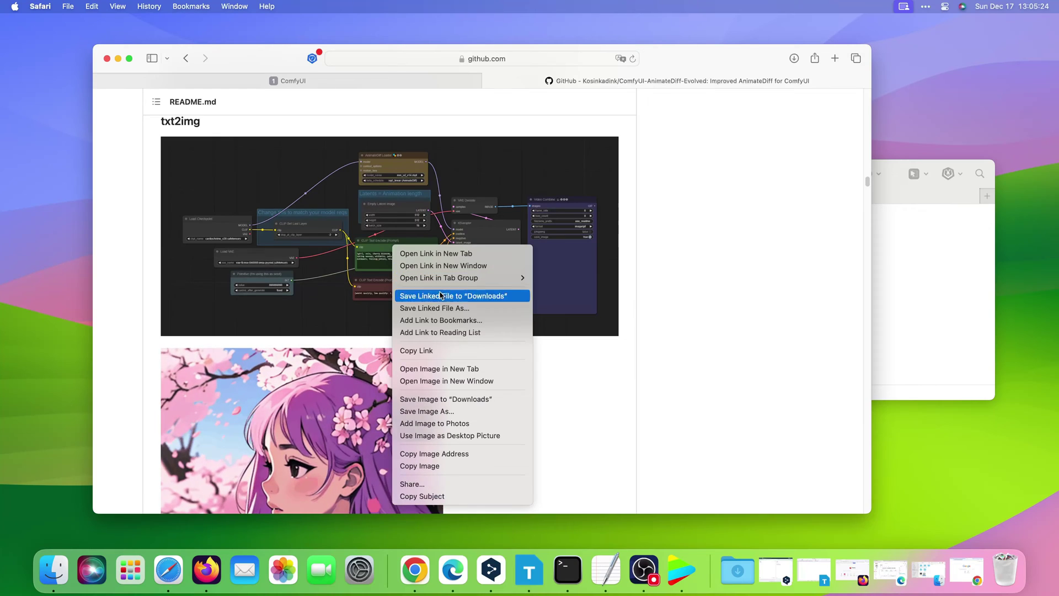
click(472, 399)
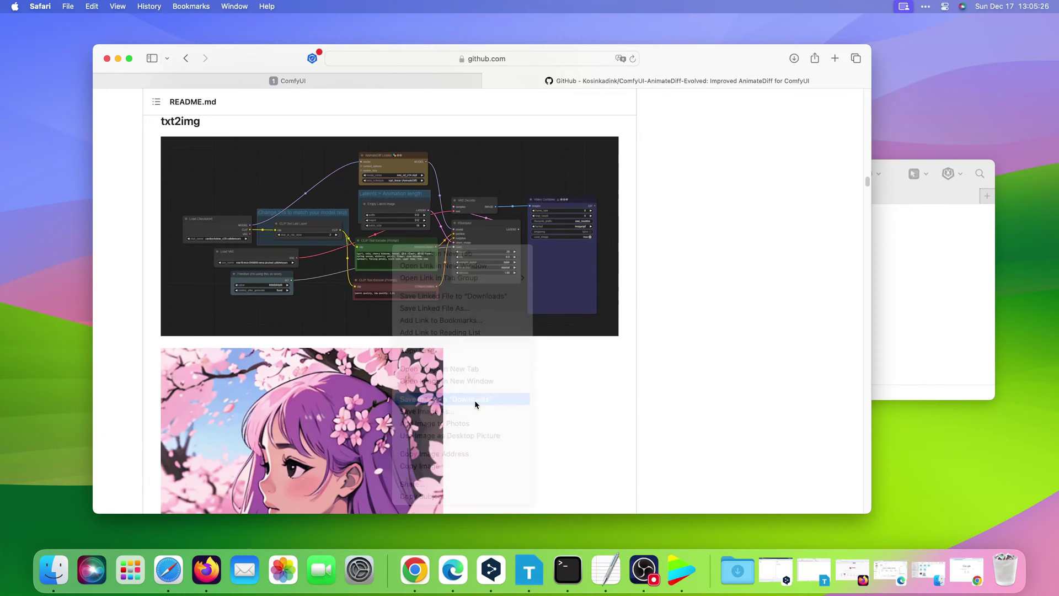
scroll(575, 372, down, 7)
scroll(575, 371, down, 5)
scroll(573, 366, down, 5)
scroll(573, 366, down, 5)
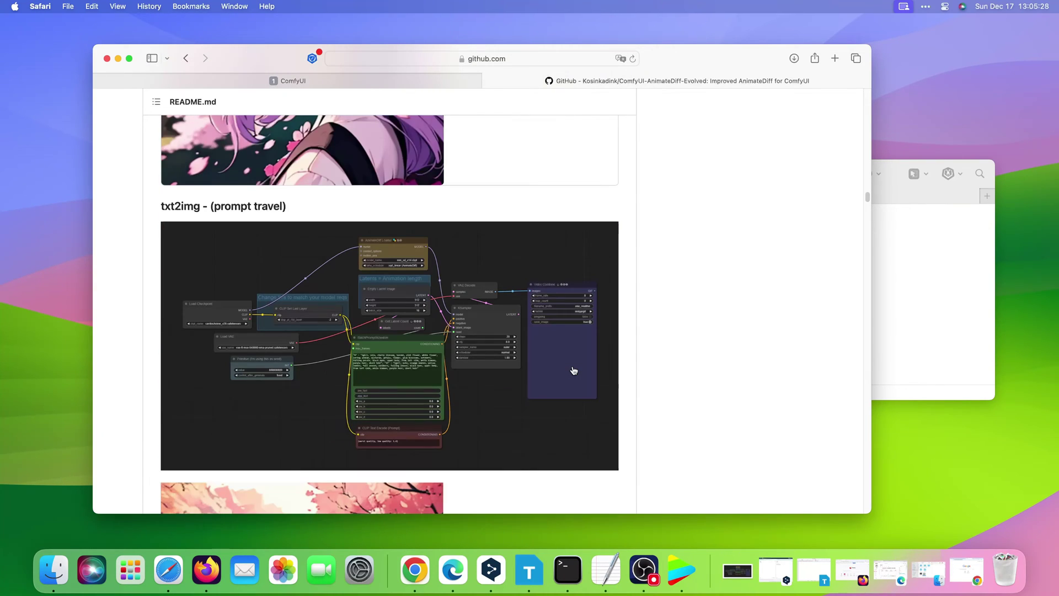
right_click(437, 282)
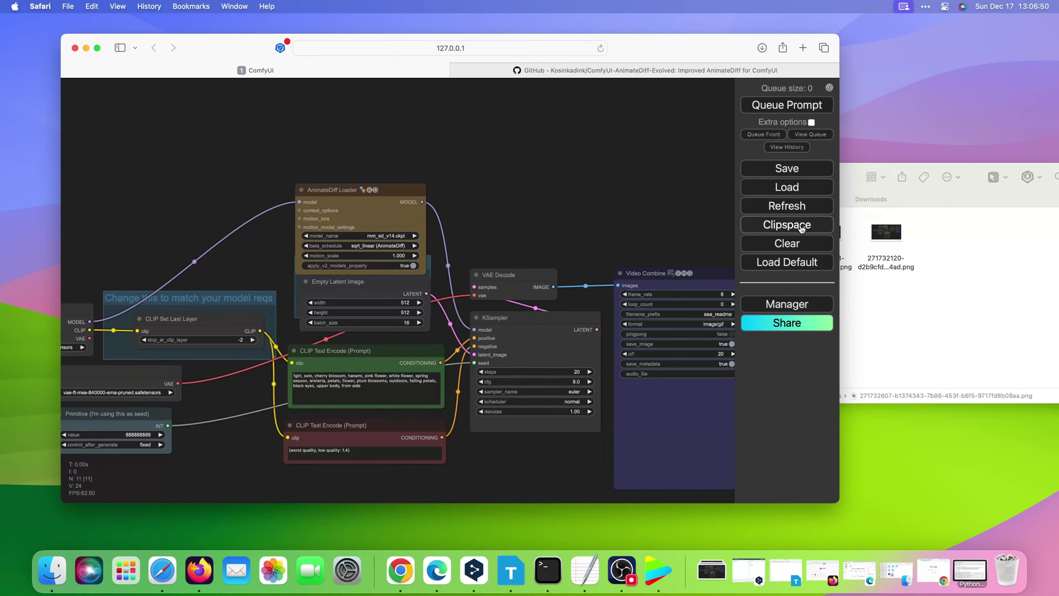
Step: Clear the default graph and load the saved workflow image from Downloads onto the canvas
click(794, 242)
click(555, 287)
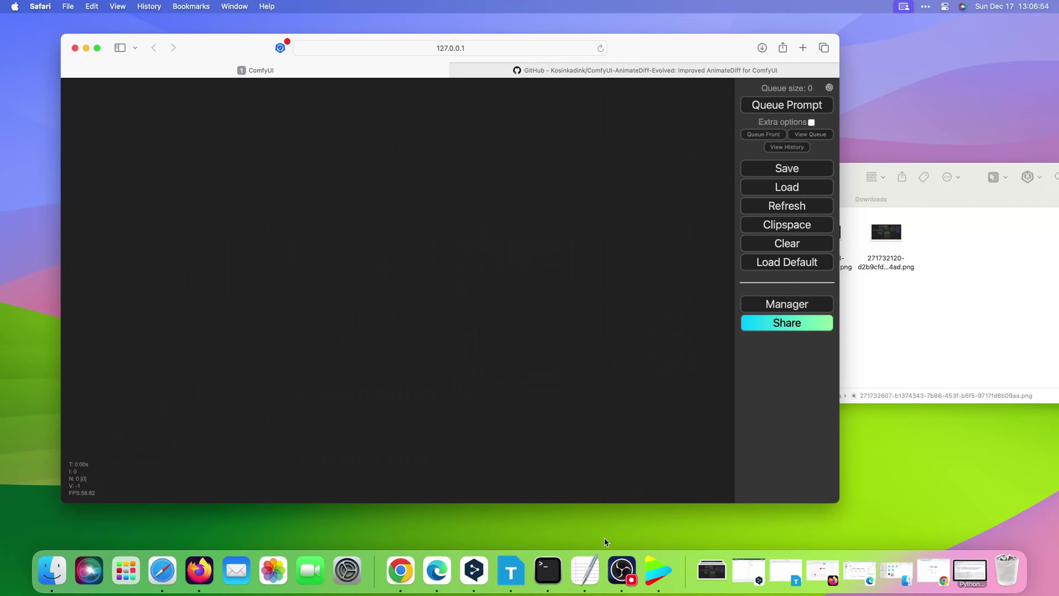
key(super+Tab)
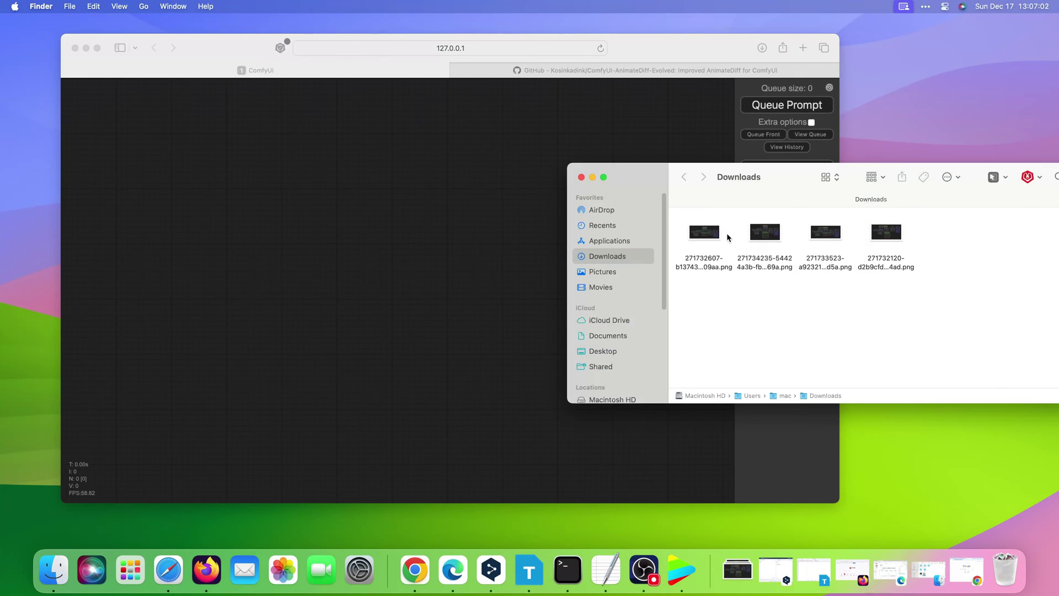
drag(715, 235, 477, 267)
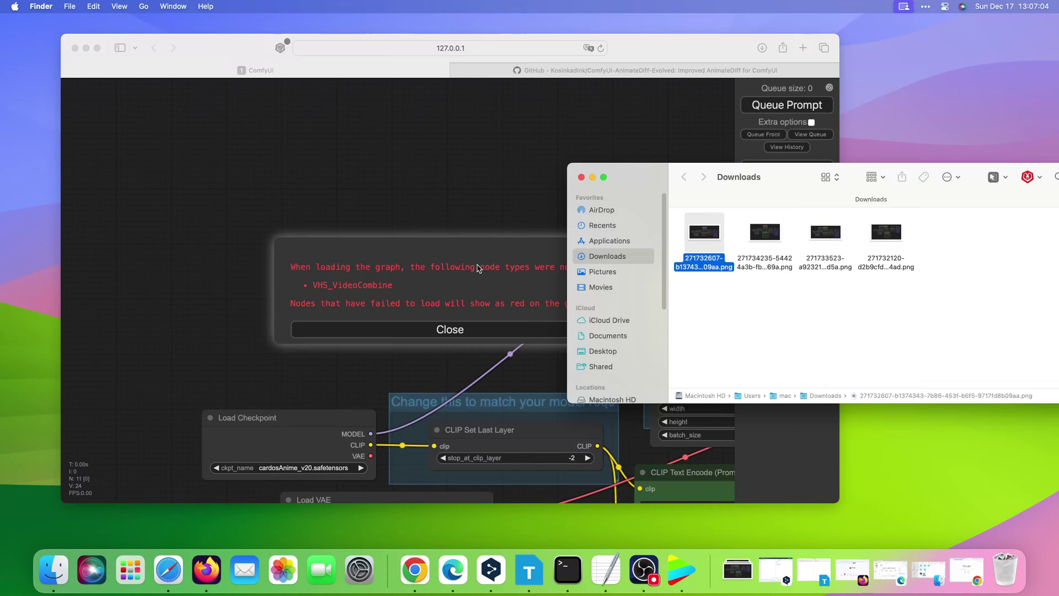
click(478, 268)
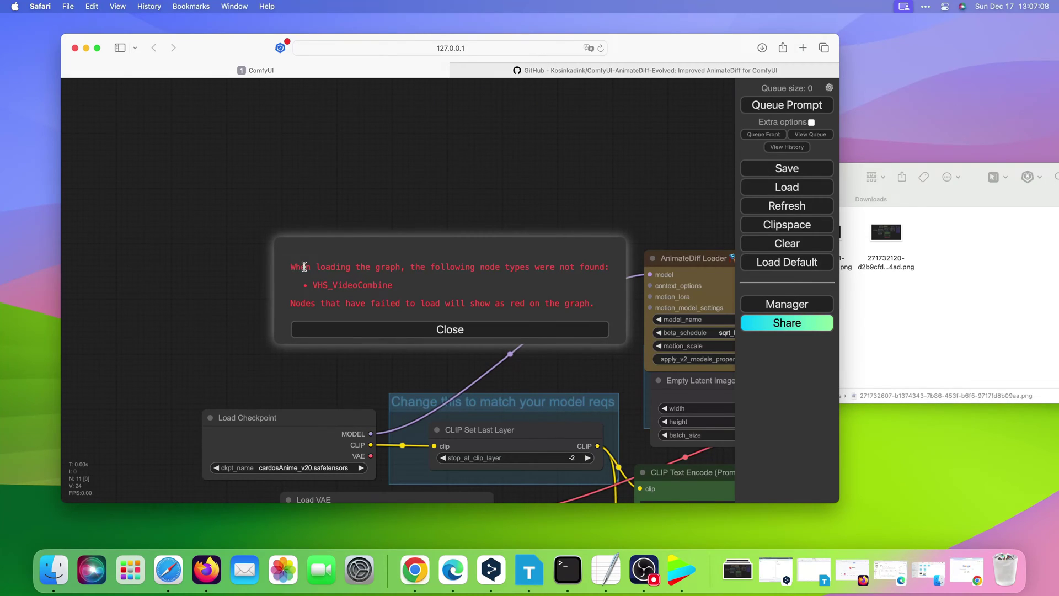
Step: Copy the missing node name VHS_VideoCombine, close the warning, and recentre the graph
drag(321, 267, 509, 262)
click(546, 264)
drag(398, 286, 315, 285)
key(super+c)
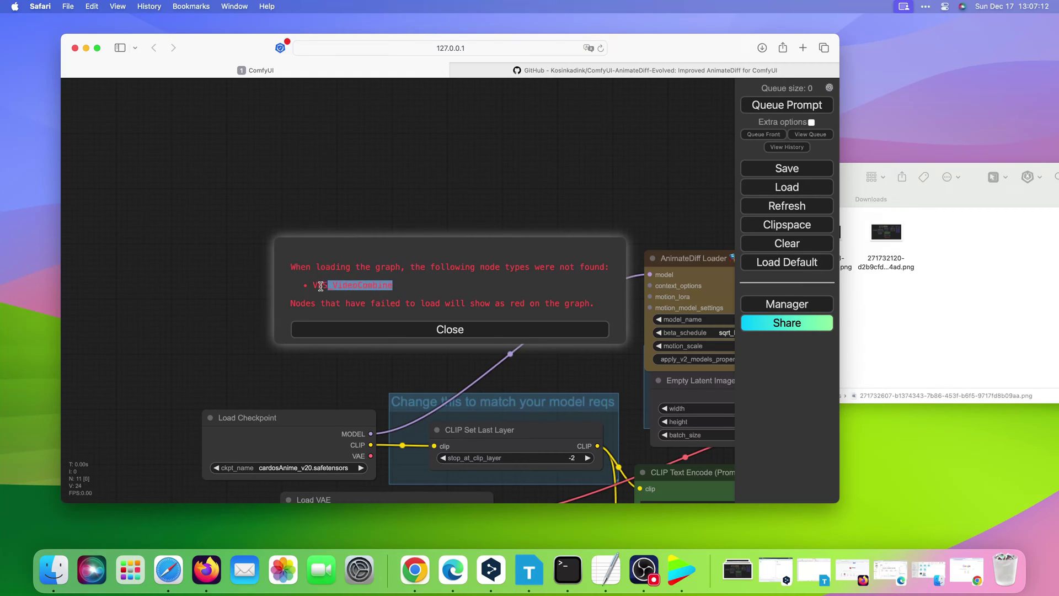
right_click(338, 286)
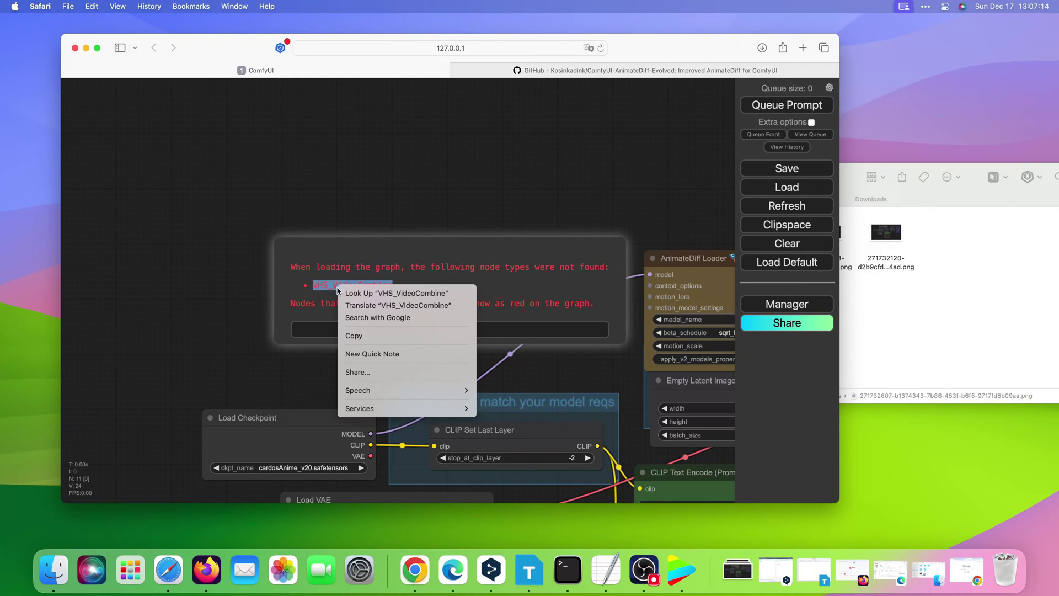
click(361, 336)
click(477, 333)
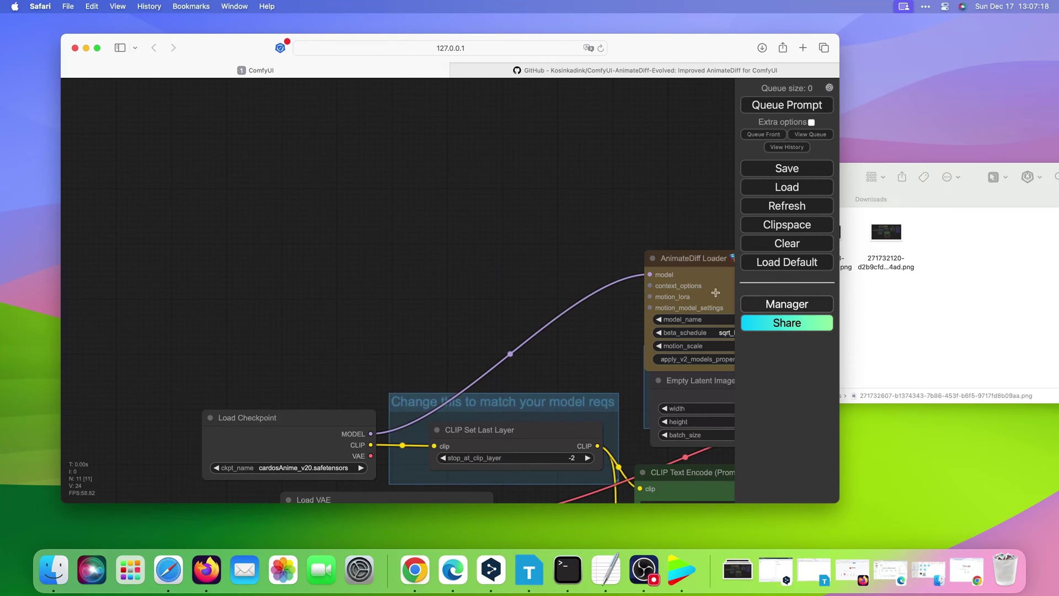
scroll(544, 249, down, 2)
scroll(426, 208, down, 2)
scroll(299, 134, down, 3)
drag(299, 135, 271, 142)
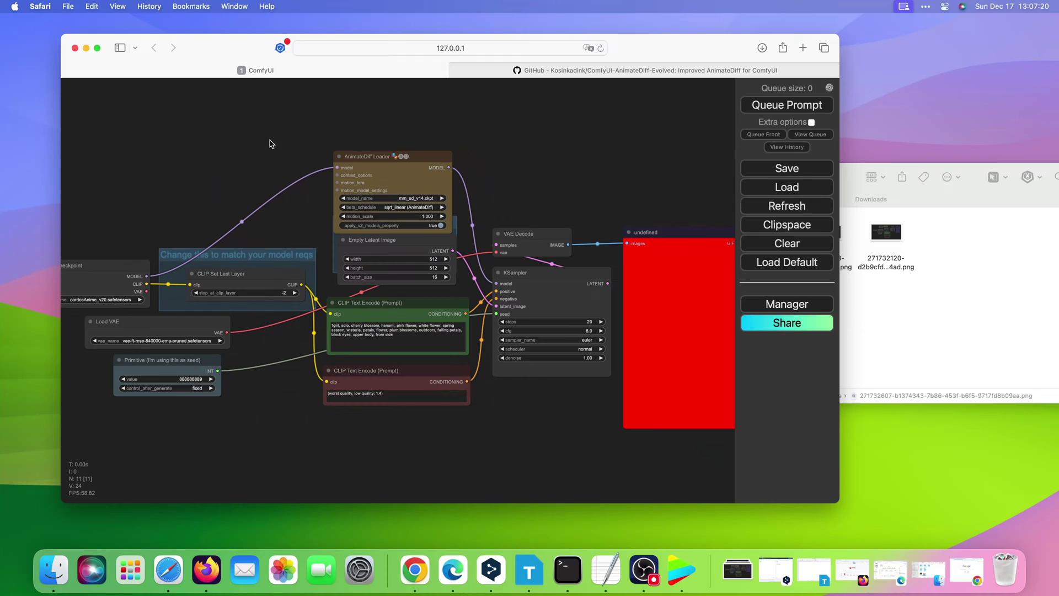
drag(524, 158, 495, 160)
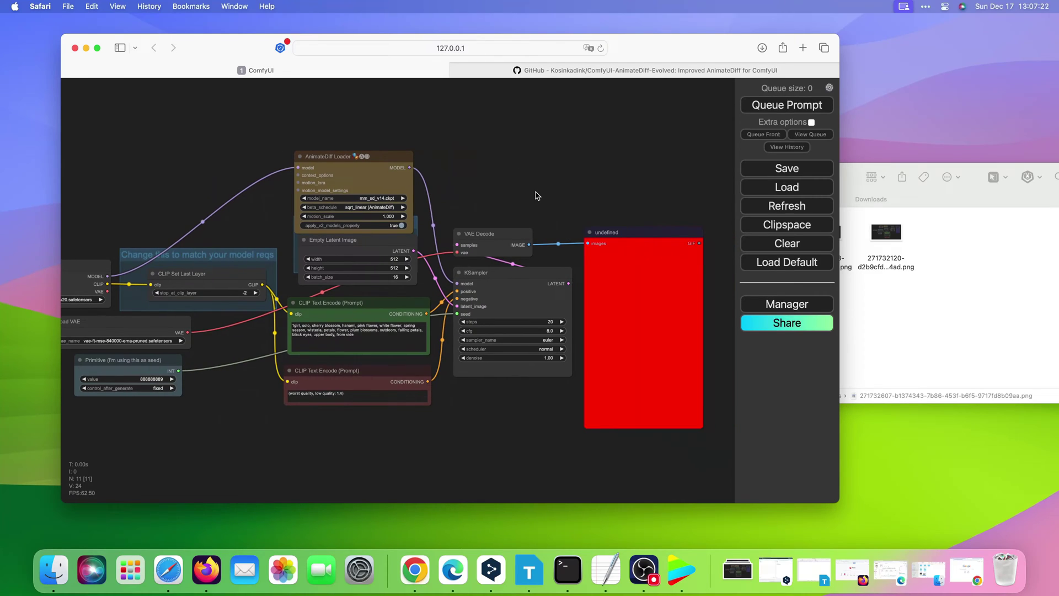
scroll(538, 191, down, 1)
drag(537, 191, 582, 179)
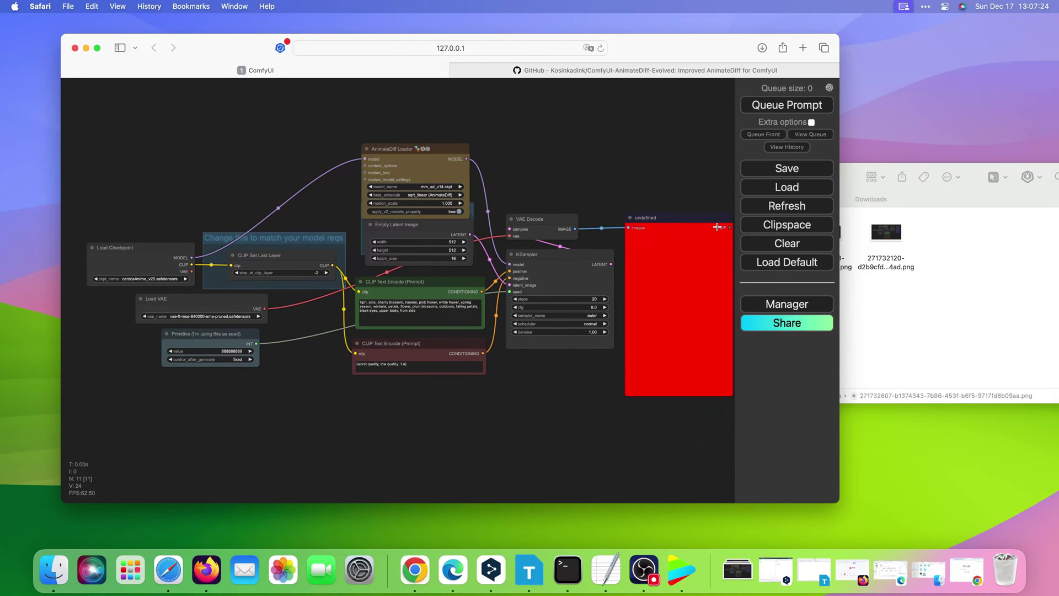
Step: Search the installable custom nodes for the pasted name VHS_VideoCombine
click(796, 306)
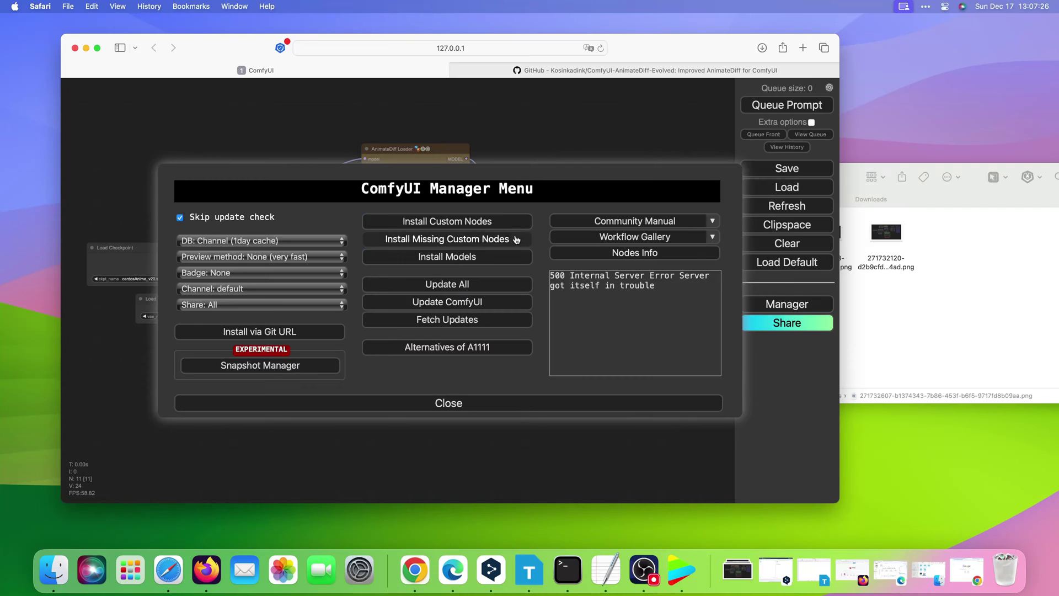
click(480, 228)
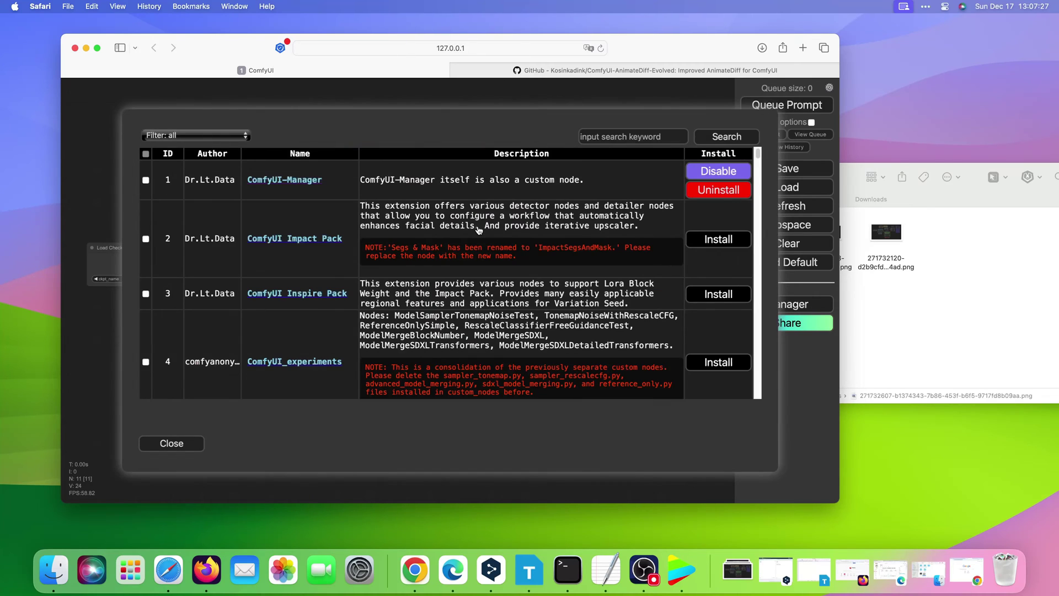
click(614, 142)
right_click(614, 142)
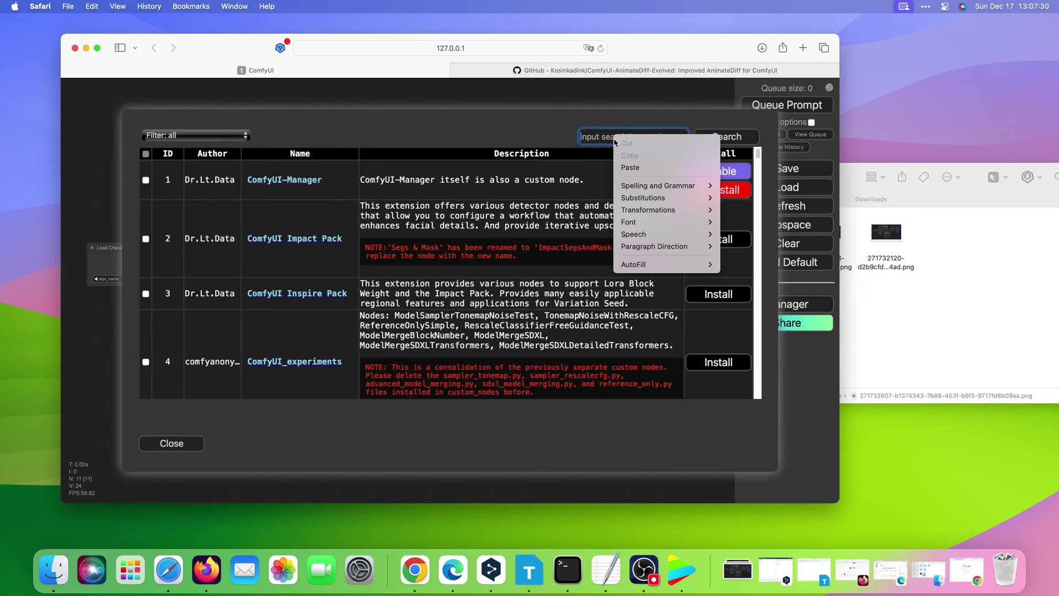
click(631, 168)
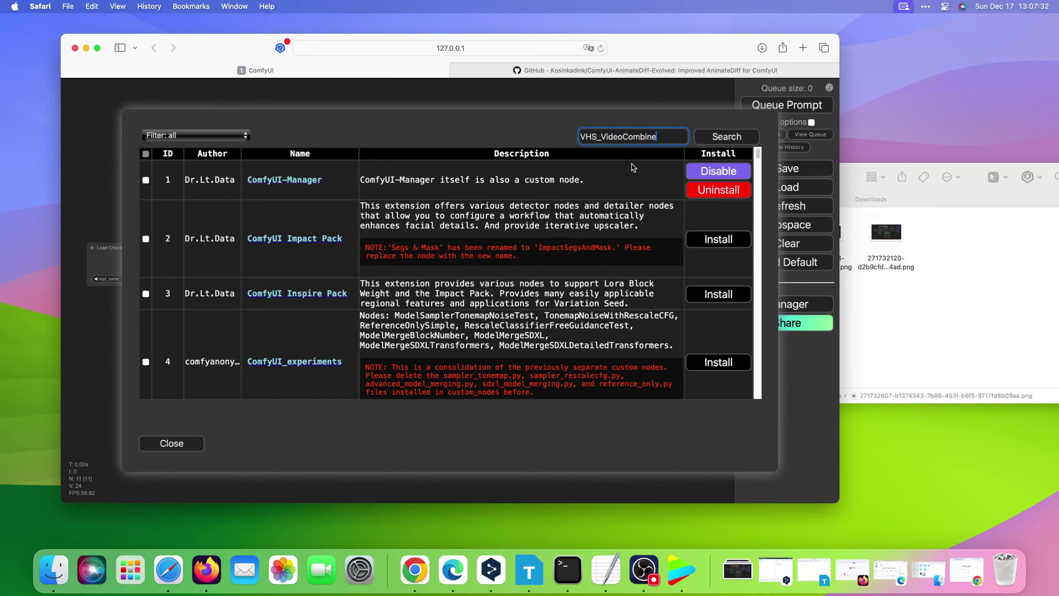
click(721, 142)
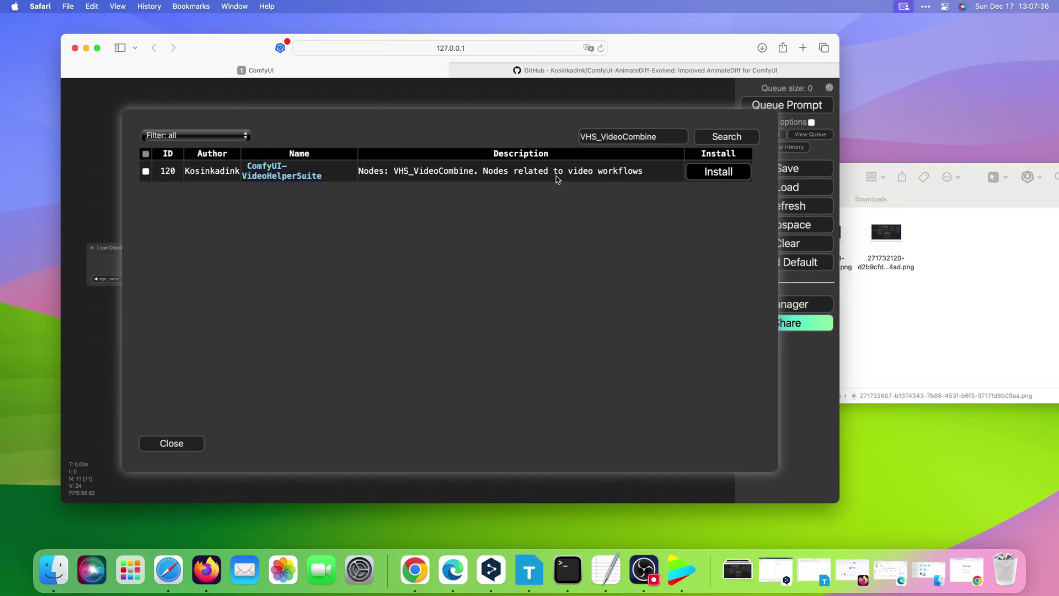
Step: Install ComfyUI-VideoHelperSuite and reboot the server
click(720, 174)
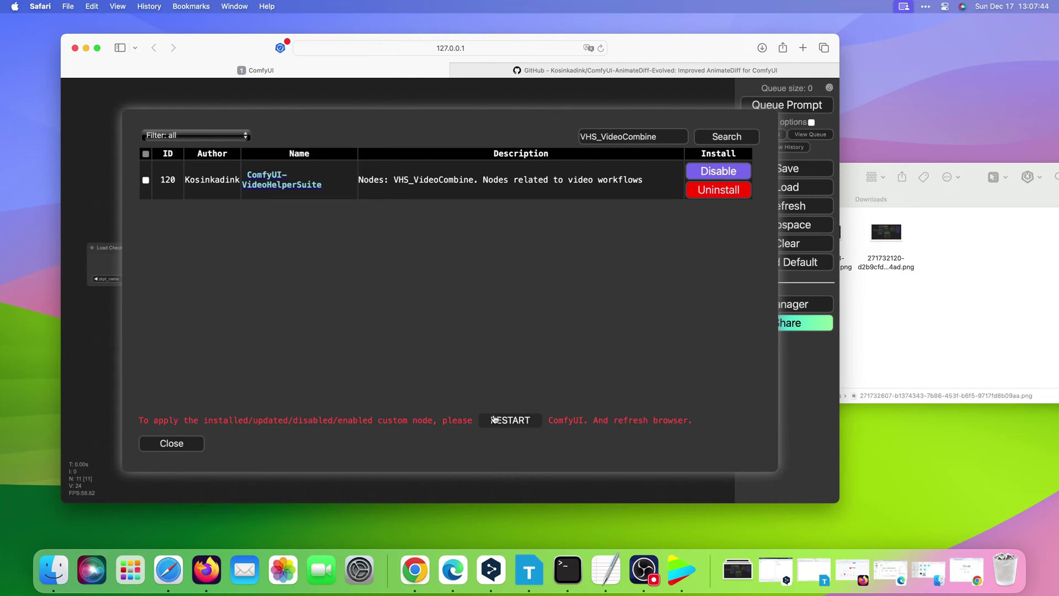
click(494, 421)
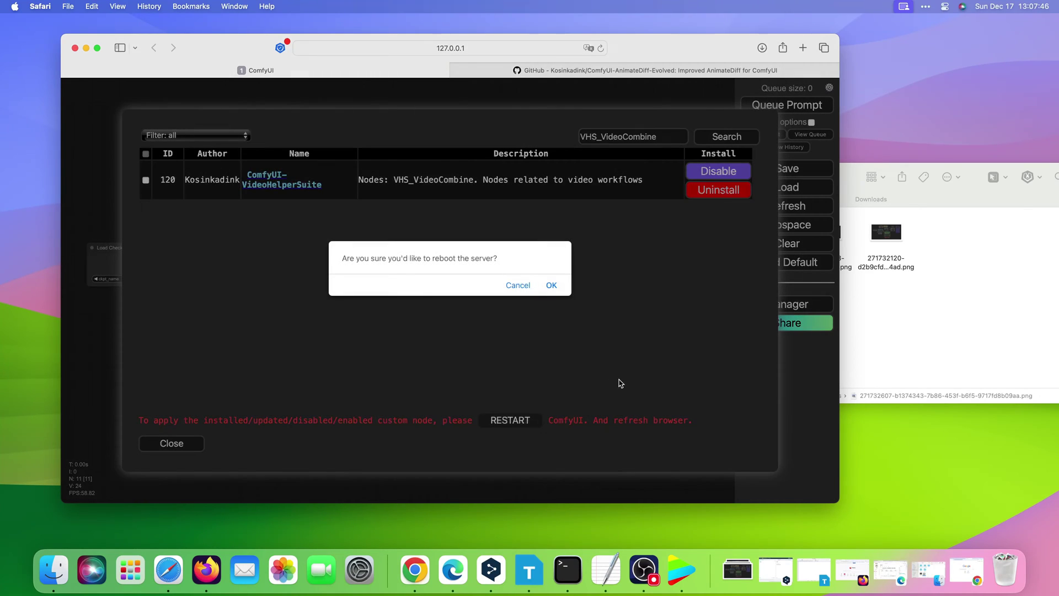
click(551, 286)
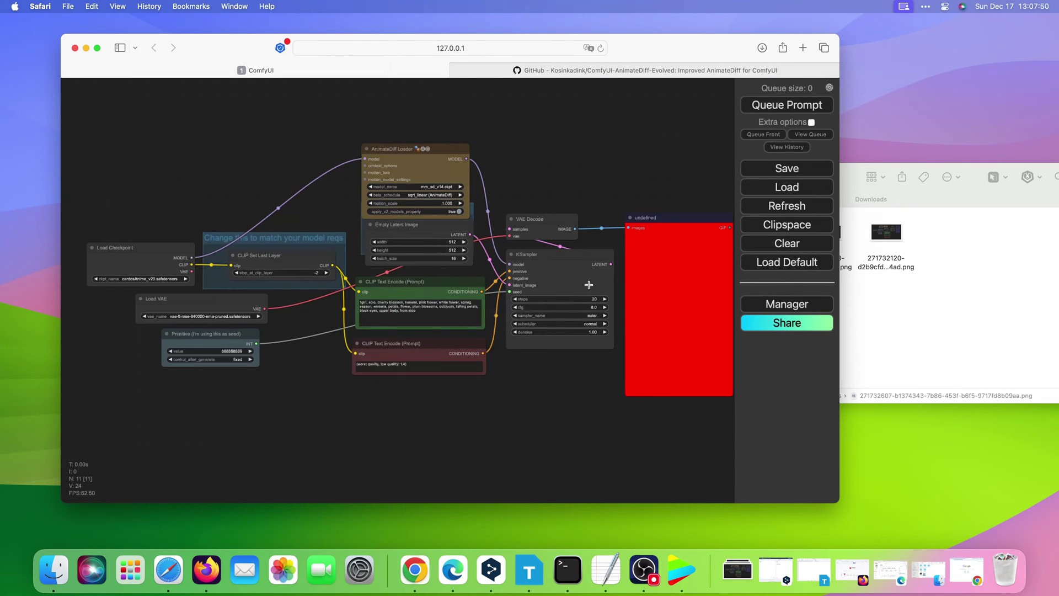
Step: Reload the ComfyUI page, bring the nodes into view, and queue the workflow
click(600, 48)
drag(596, 263, 312, 174)
scroll(313, 175, down, 3)
scroll(431, 166, down, 3)
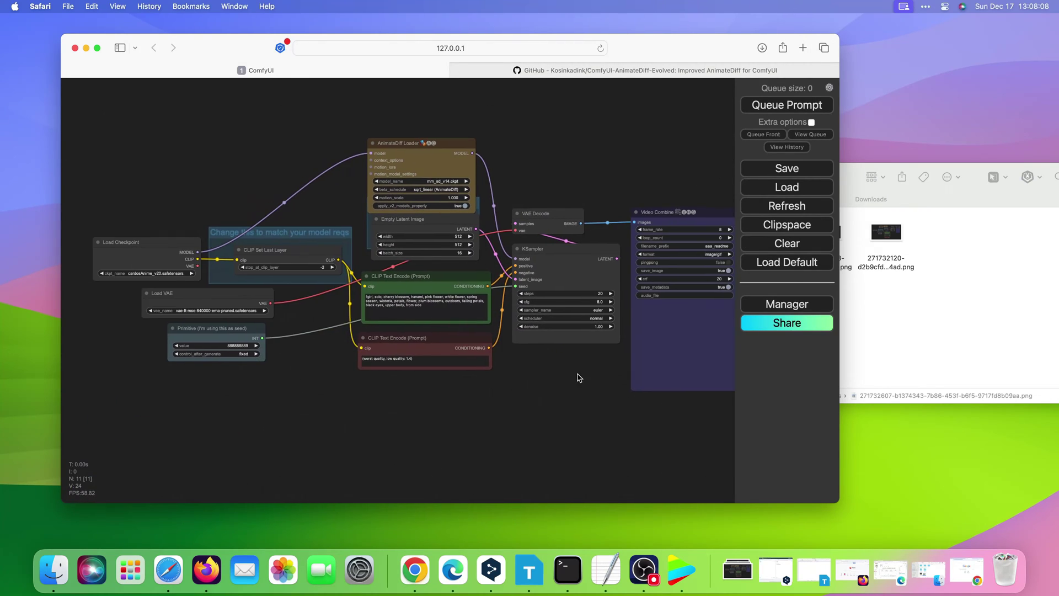
scroll(574, 371, down, 1)
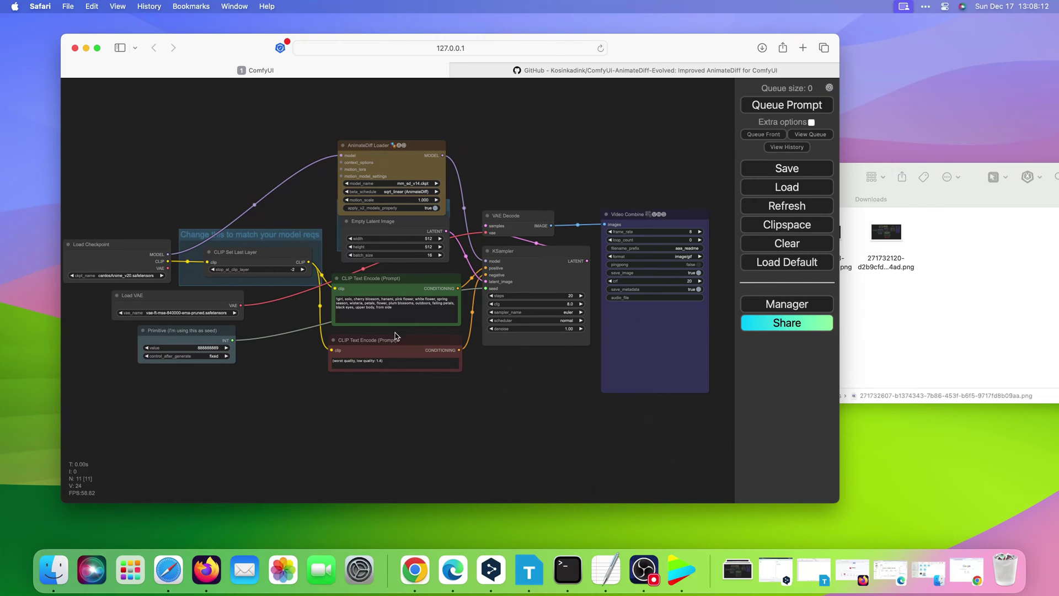
click(791, 109)
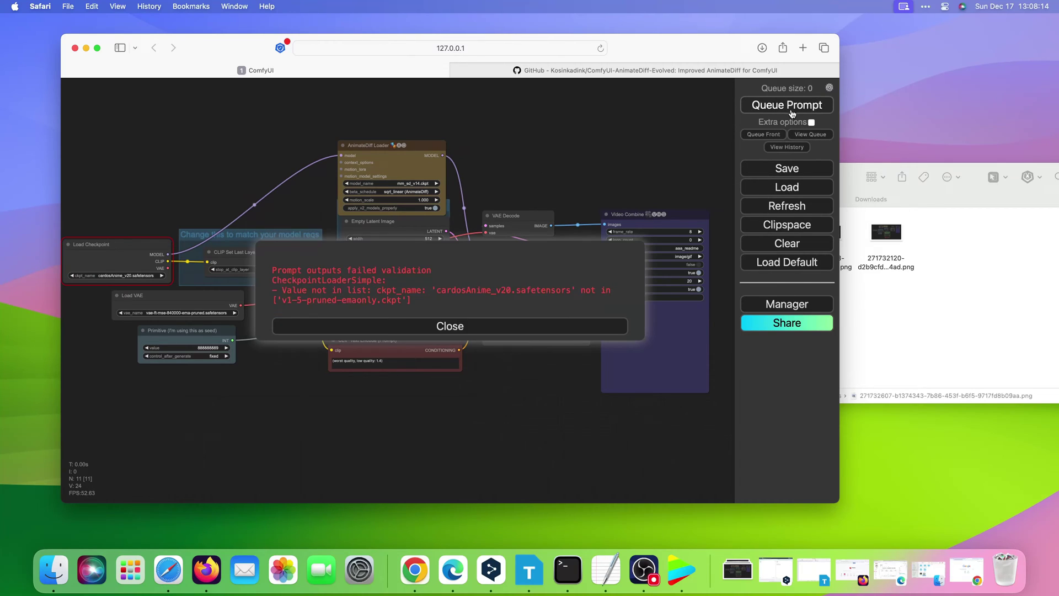
Step: Copy the missing cardosAnime_v20.safetensors filename from the error, close it, and queue again
drag(289, 292, 560, 289)
click(439, 289)
click(560, 289)
drag(286, 280, 572, 287)
click(376, 279)
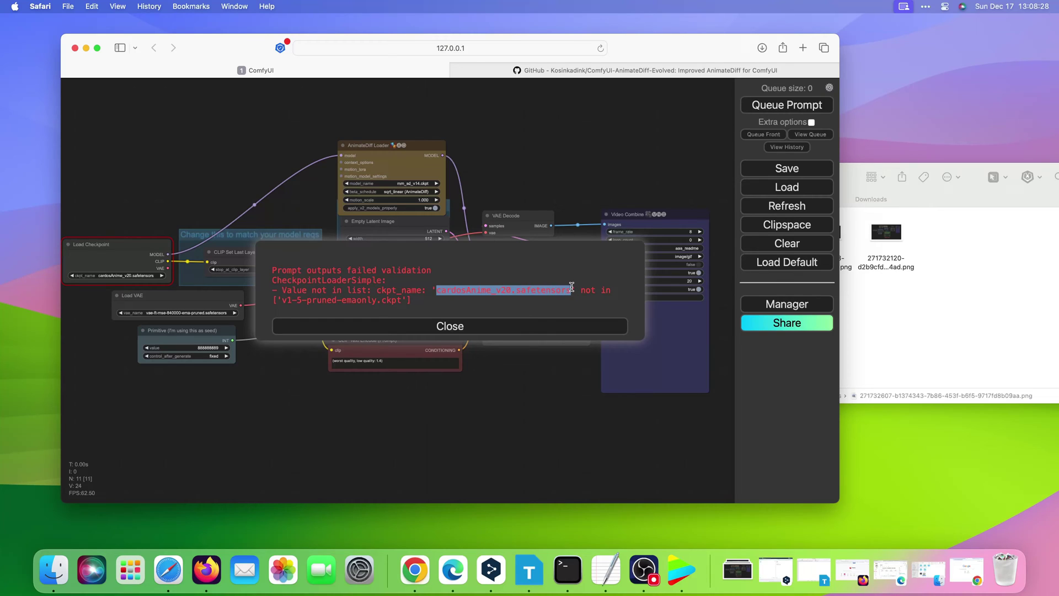
right_click(529, 292)
click(562, 340)
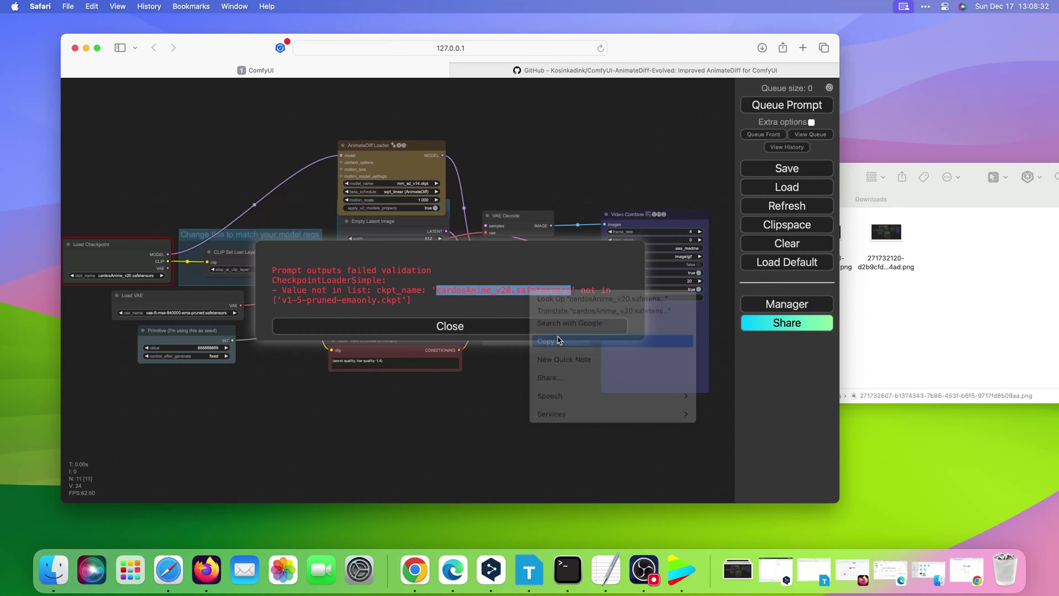
click(302, 303)
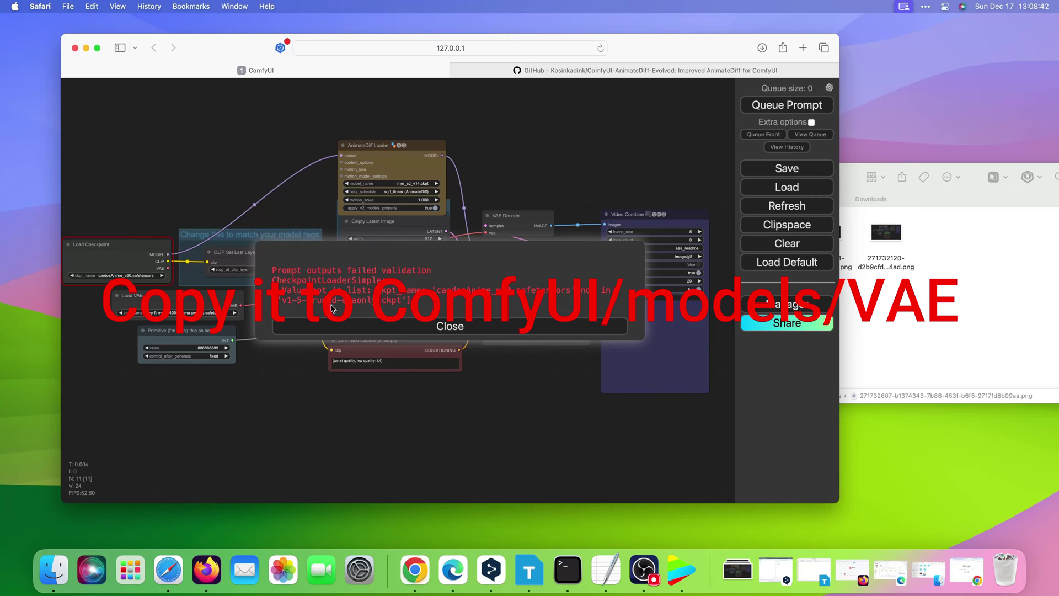
click(456, 328)
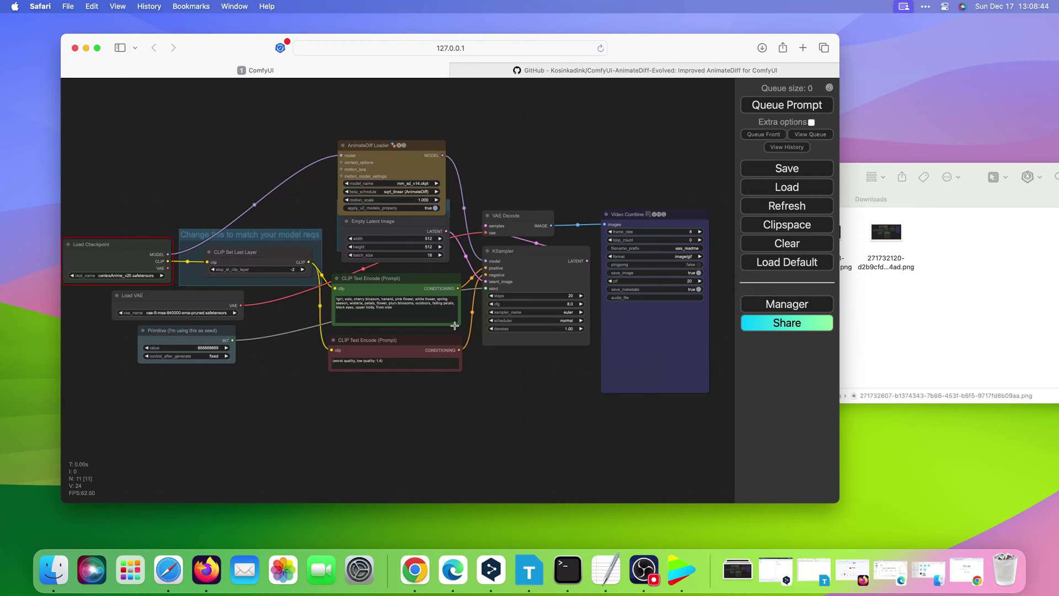
mouse_move(288, 365)
mouse_down()
mouse_move(368, 365)
mouse_move(356, 364)
mouse_up()
click(785, 106)
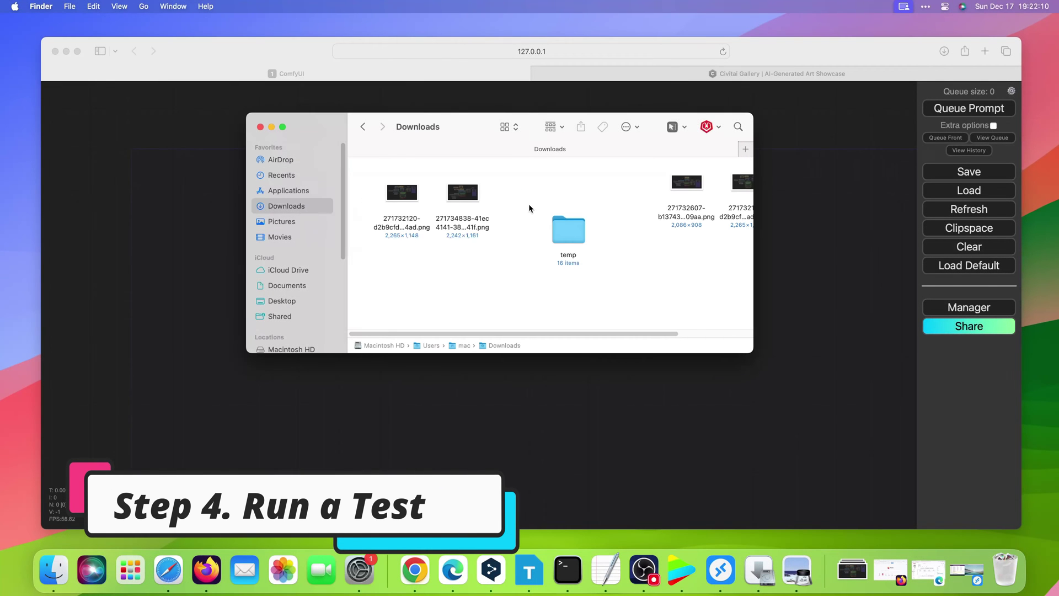
drag(533, 333, 608, 334)
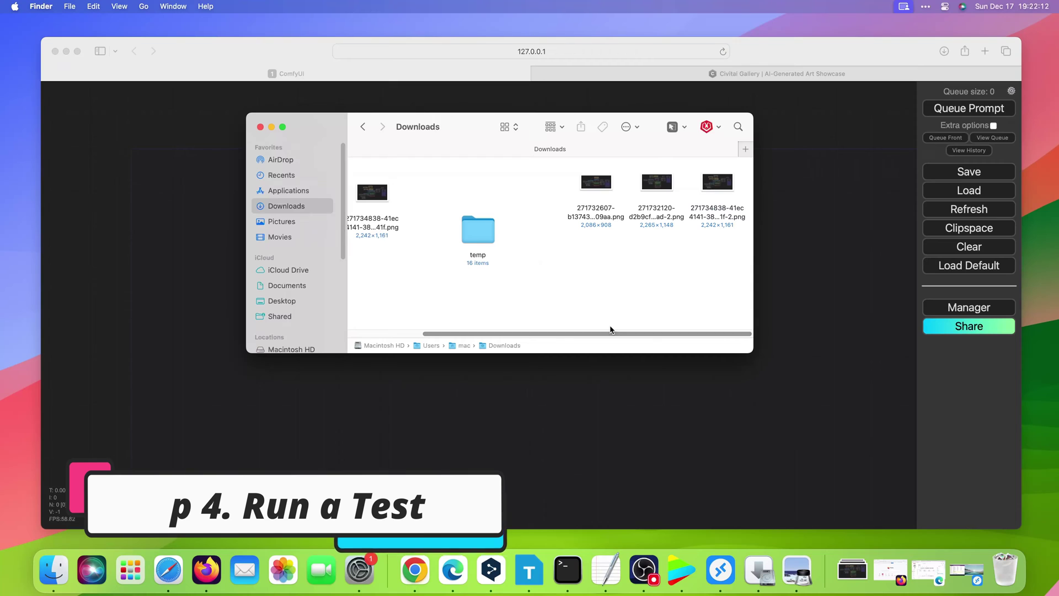
Step: Drop the downloaded PNG onto the canvas to load its AnimateDiff workflow, then minimise Finder
drag(478, 126, 403, 139)
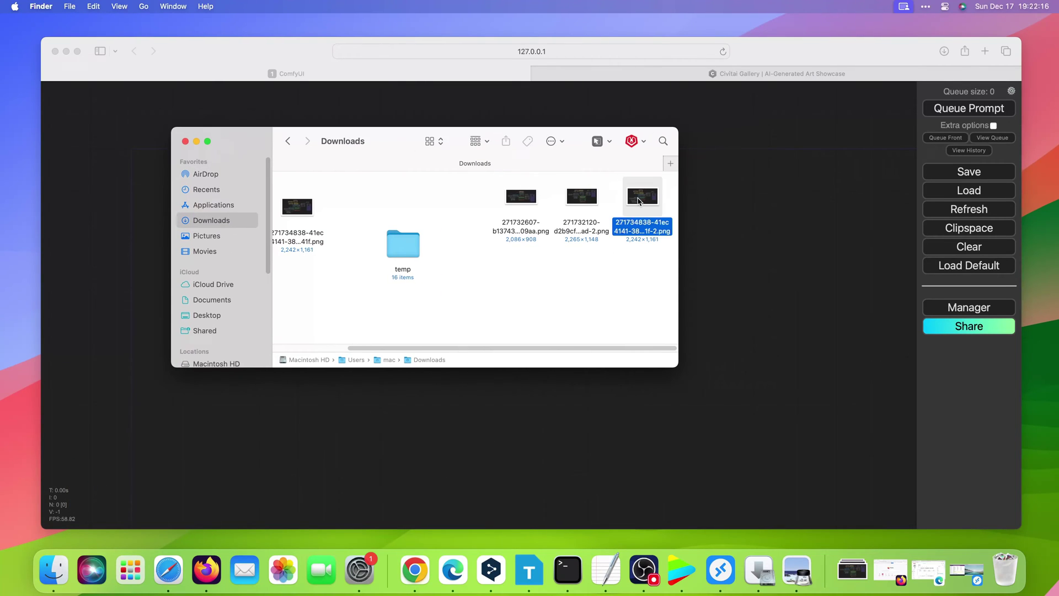
drag(638, 202, 753, 267)
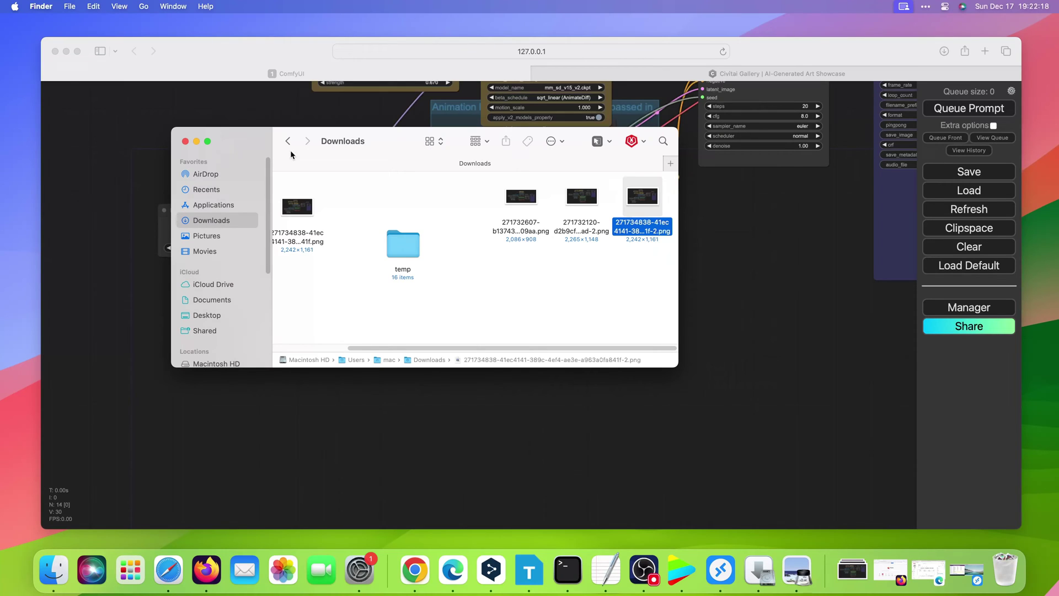
click(197, 142)
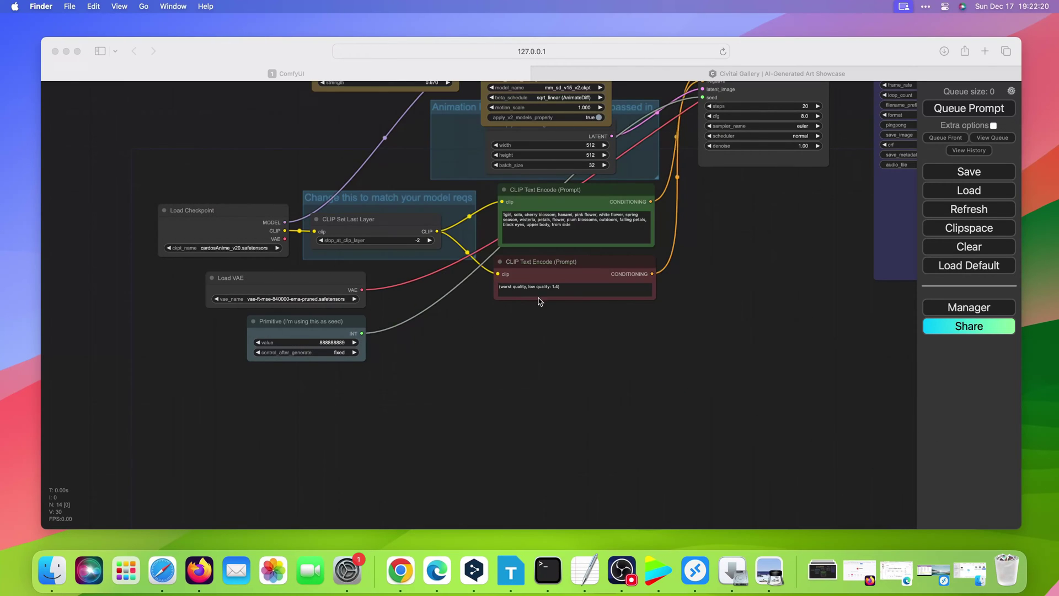
Step: Pan the ComfyUI canvas to show the upper nodes and Video Combine
click(703, 294)
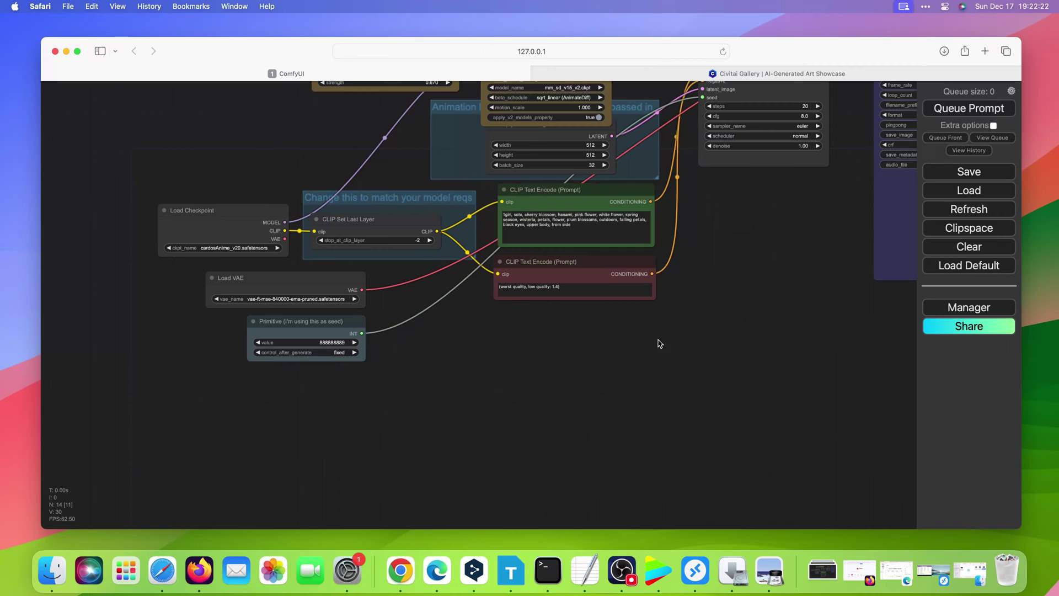
scroll(657, 344, up, 5)
drag(648, 339, 671, 395)
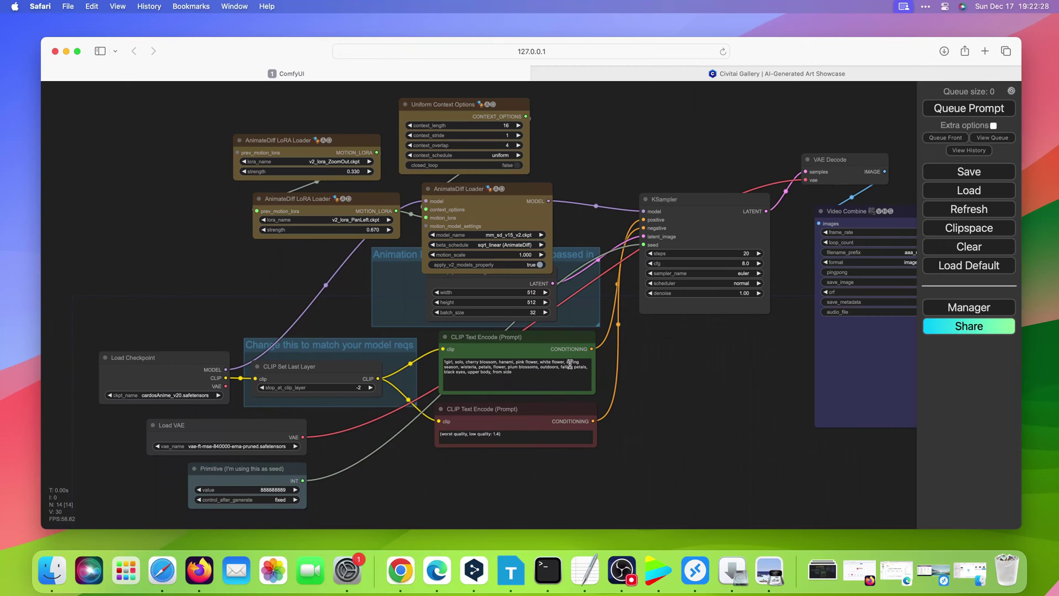
mouse_move(669, 359)
mouse_down()
mouse_move(595, 363)
mouse_move(614, 363)
mouse_up()
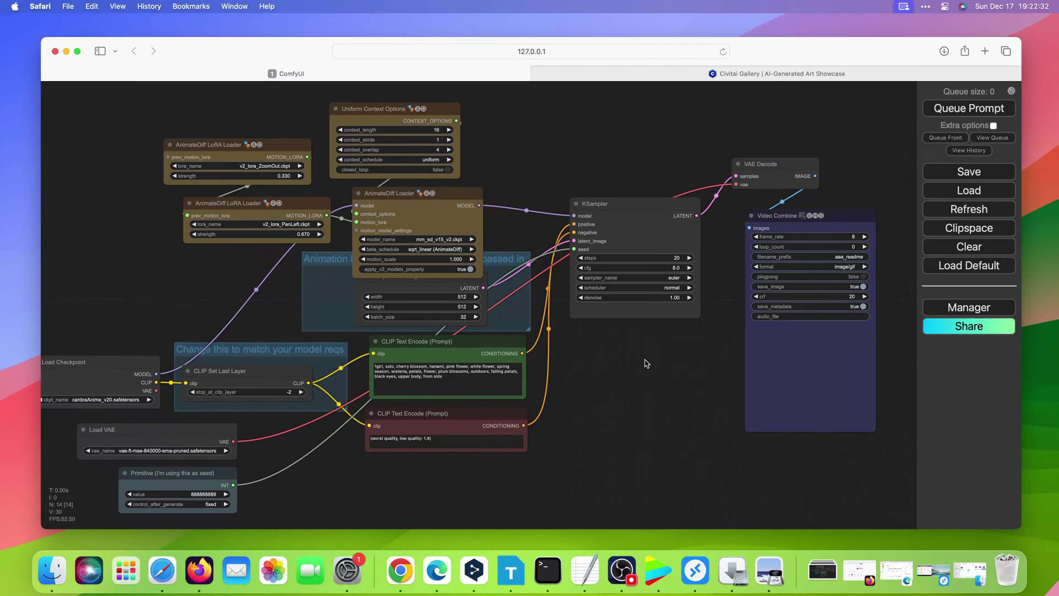
Step: Queue the loaded AnimateDiff workflow and bring the python main.py server log forward
click(963, 116)
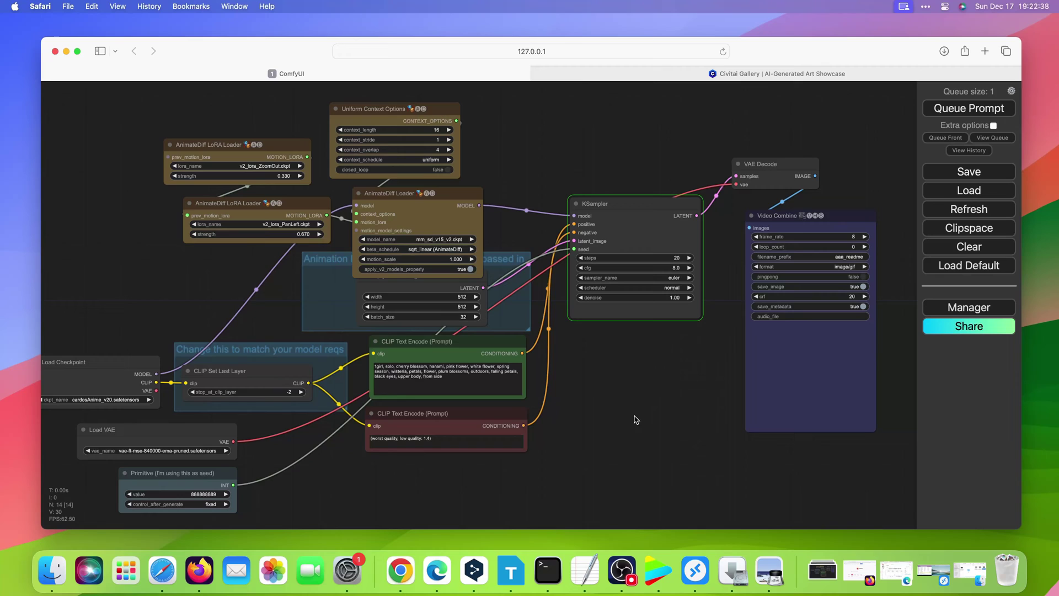
click(546, 570)
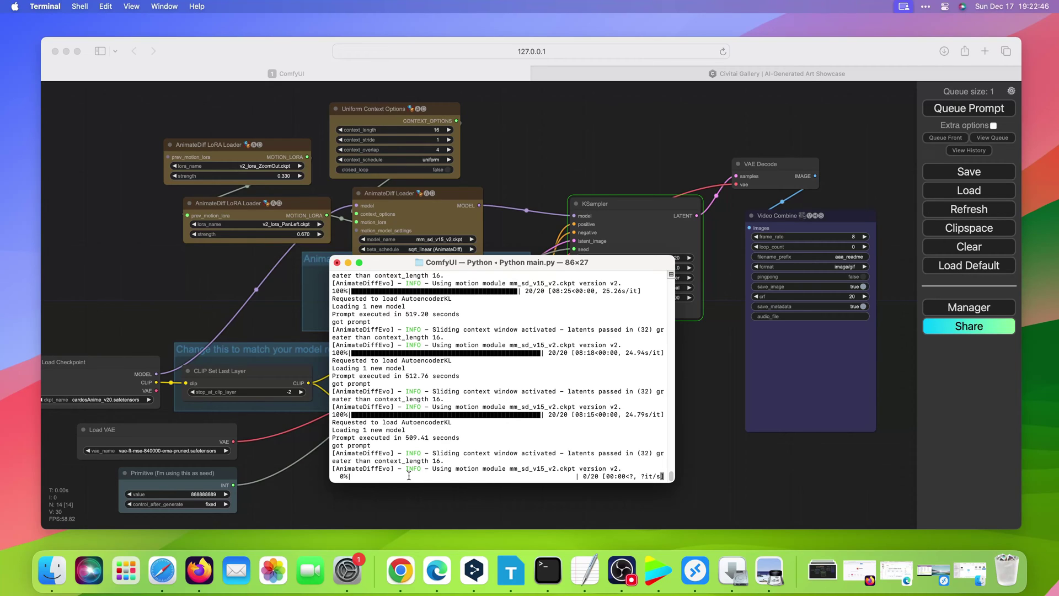
Step: Minimise the Terminal server log to reveal the finished cherry-blossom animation
click(347, 262)
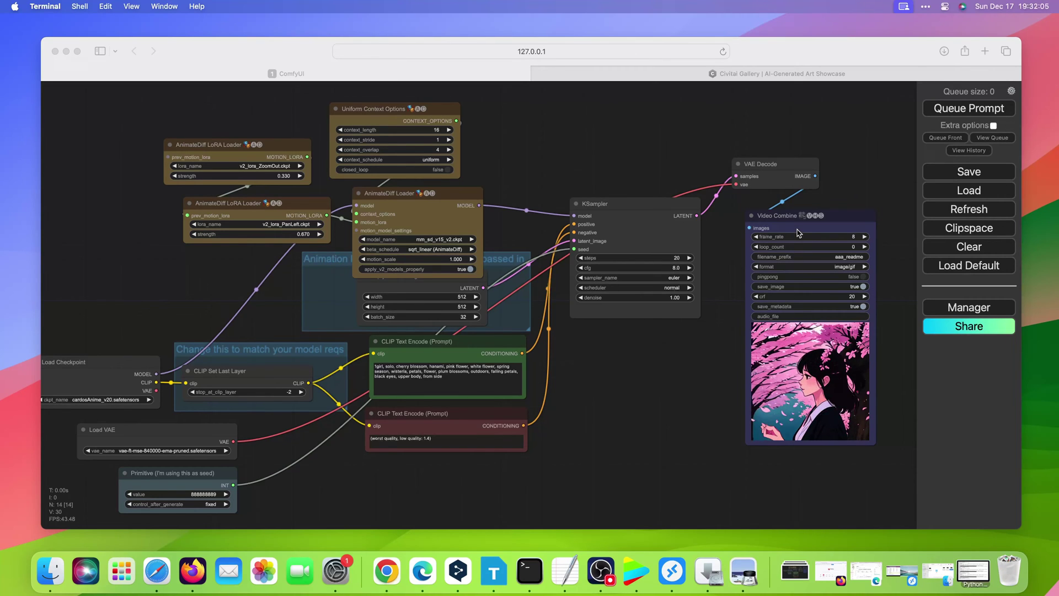
Step: Move Video Combine left, view its animation as a 512×512 preview tab, then close it
click(788, 277)
drag(778, 225, 652, 223)
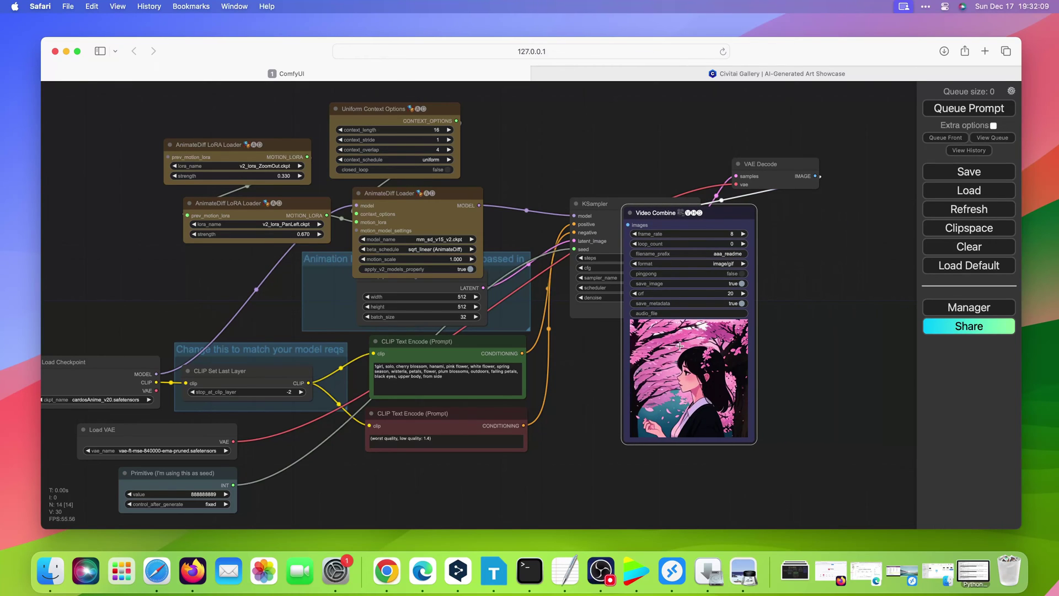
right_click(680, 346)
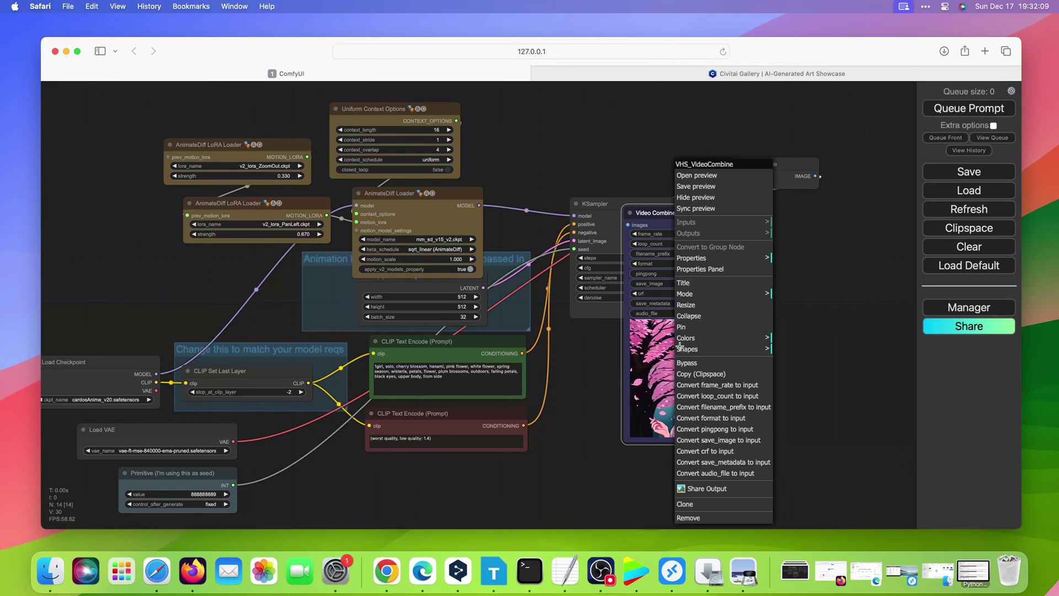
click(697, 176)
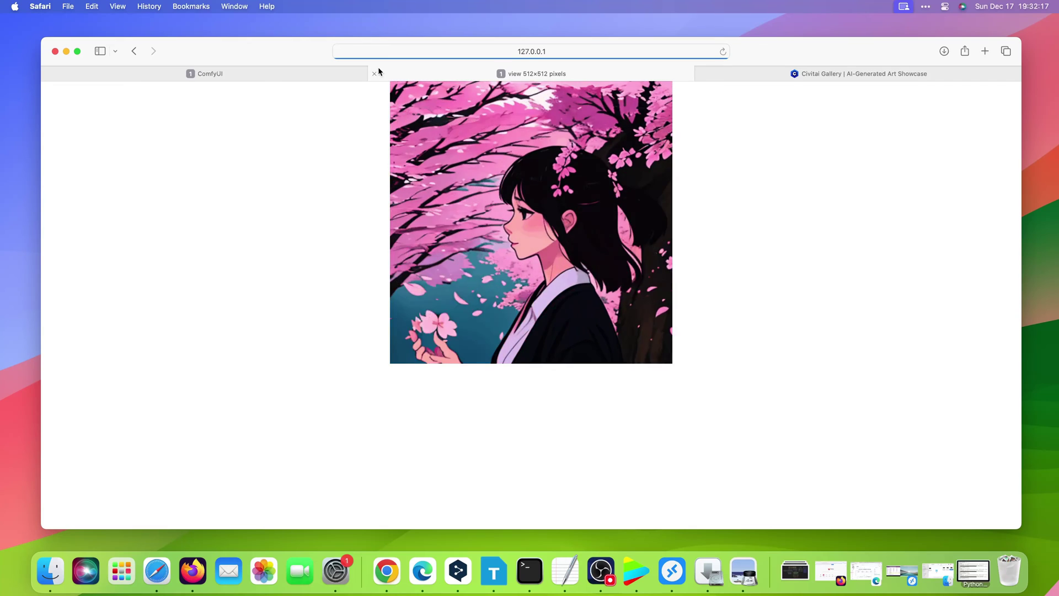
click(377, 72)
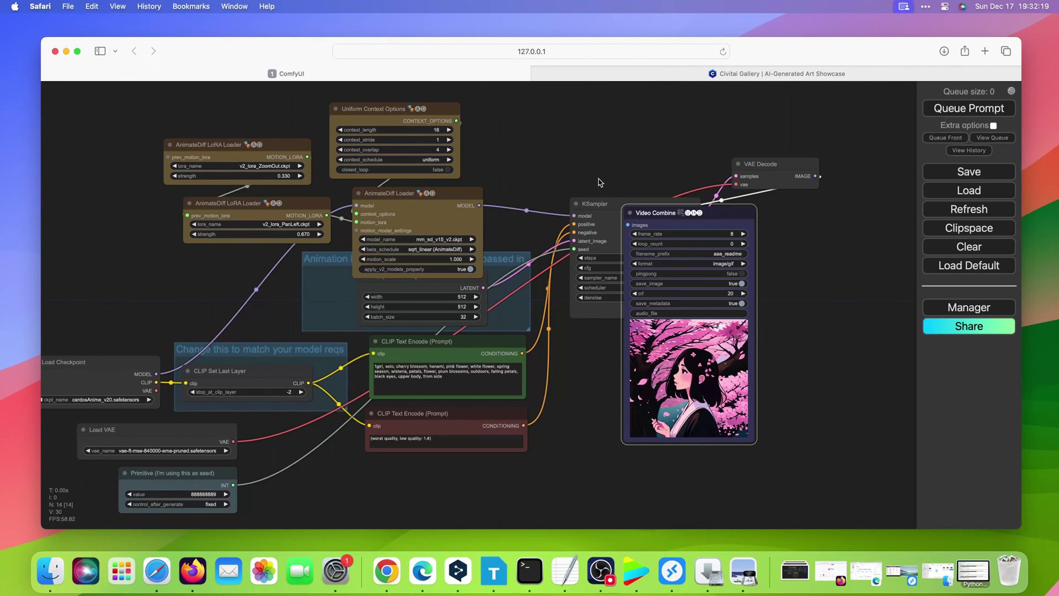
Step: Open several anime images from the Civitai gallery in new tabs
click(655, 77)
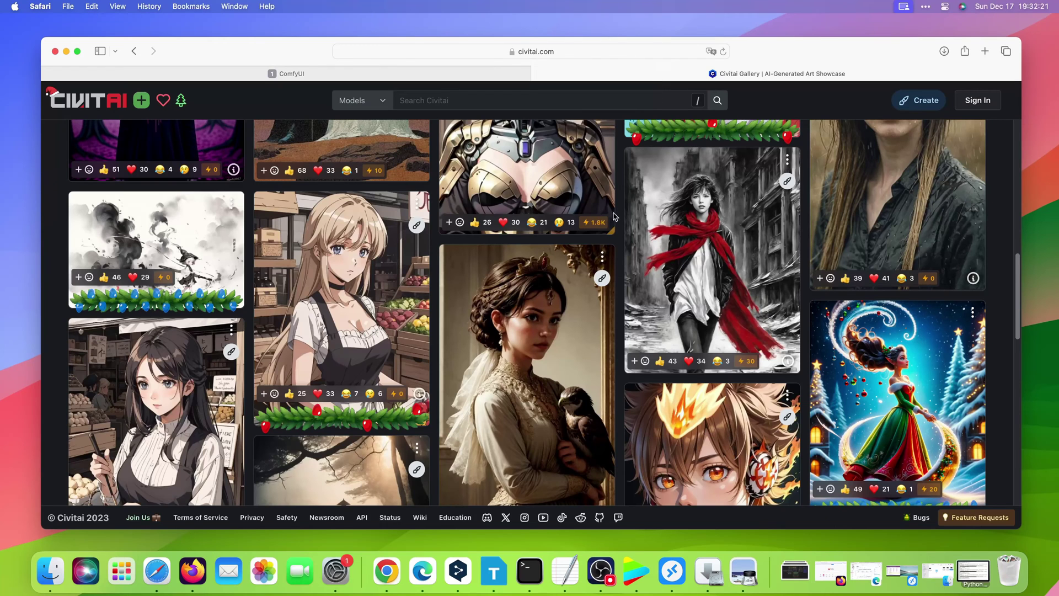
scroll(601, 238, up, 5)
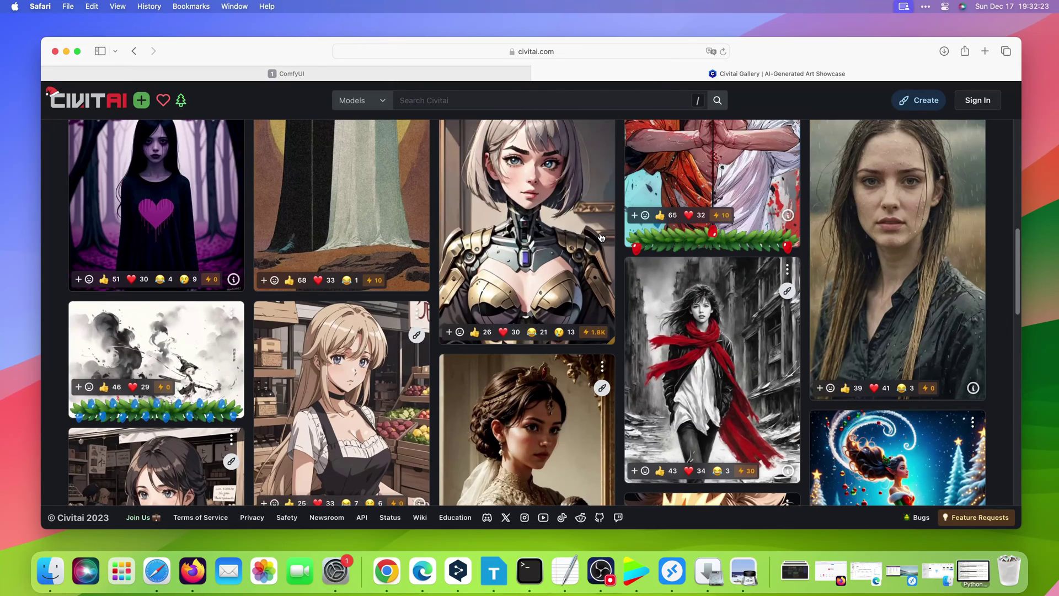
scroll(530, 232, up, 5)
scroll(455, 219, up, 5)
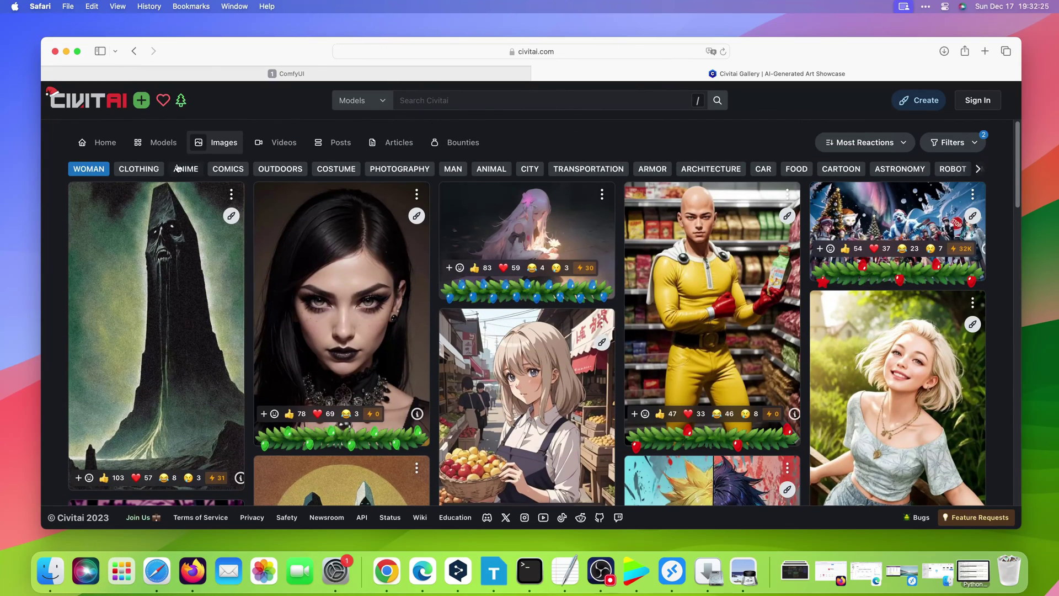
scroll(338, 302, down, 10)
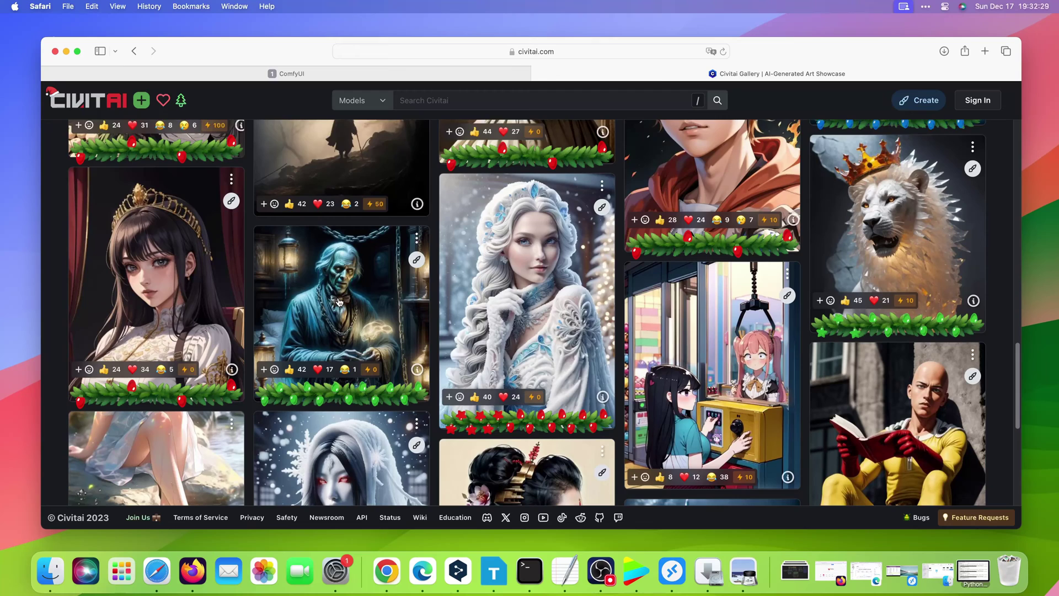
scroll(339, 301, down, 2)
scroll(337, 302, down, 3)
scroll(337, 301, down, 2)
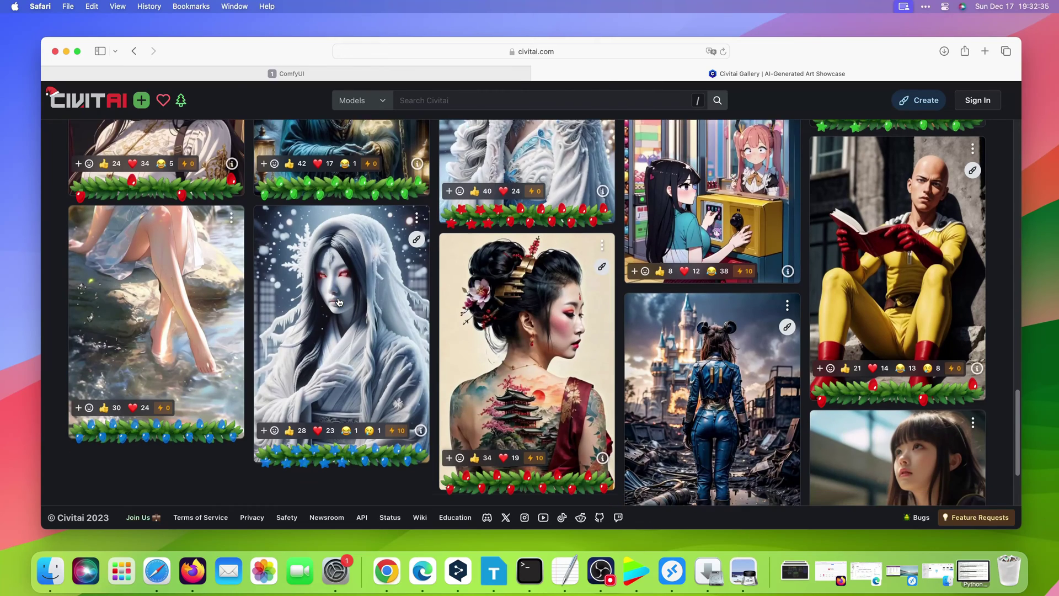
scroll(338, 302, down, 1)
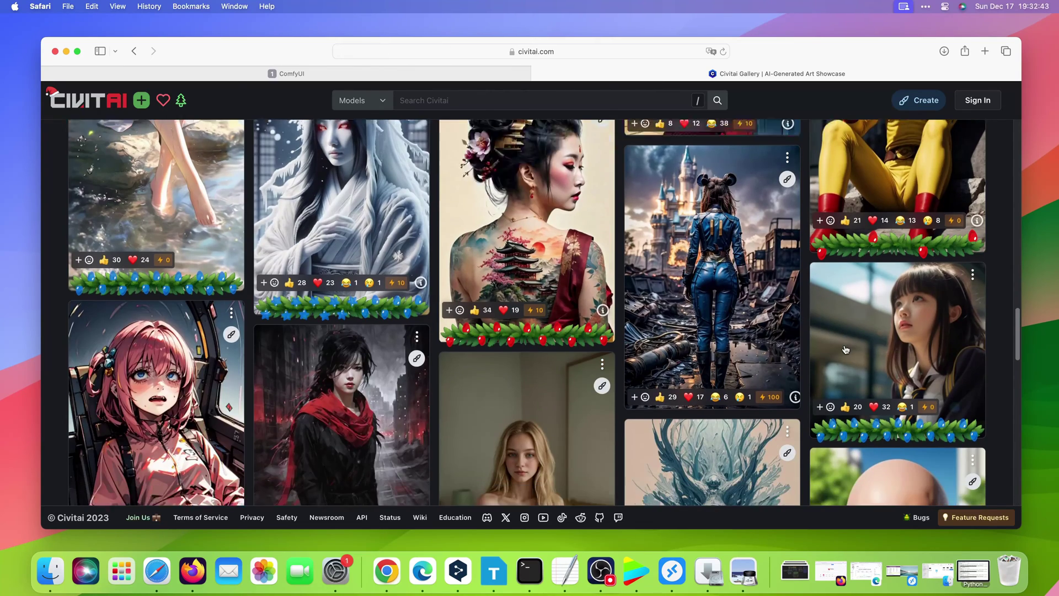
scroll(845, 350, down, 6)
right_click(883, 275)
click(918, 281)
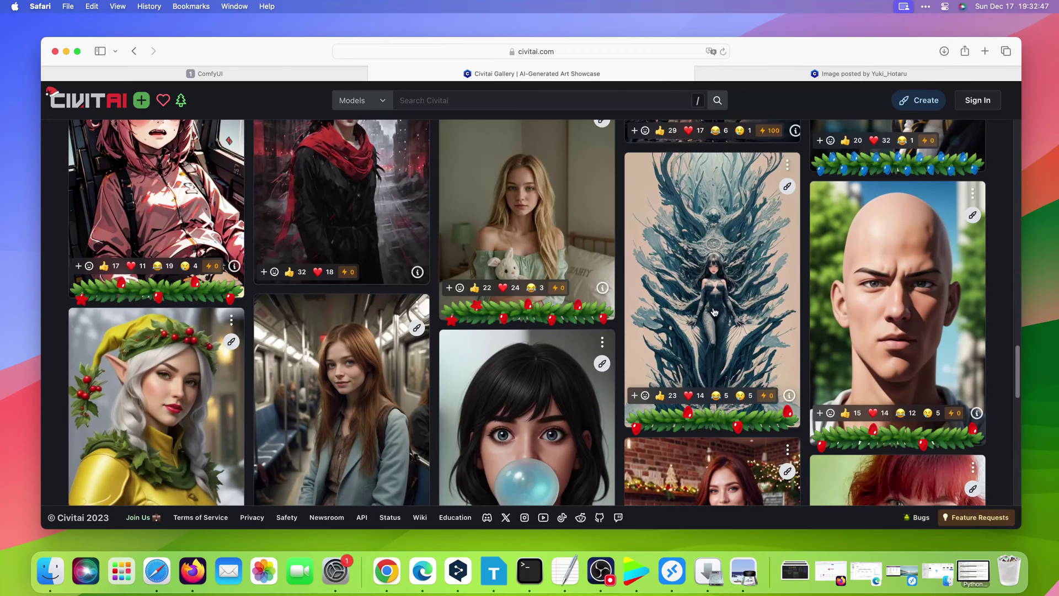
scroll(714, 313, down, 2)
scroll(714, 312, down, 2)
right_click(385, 280)
click(403, 284)
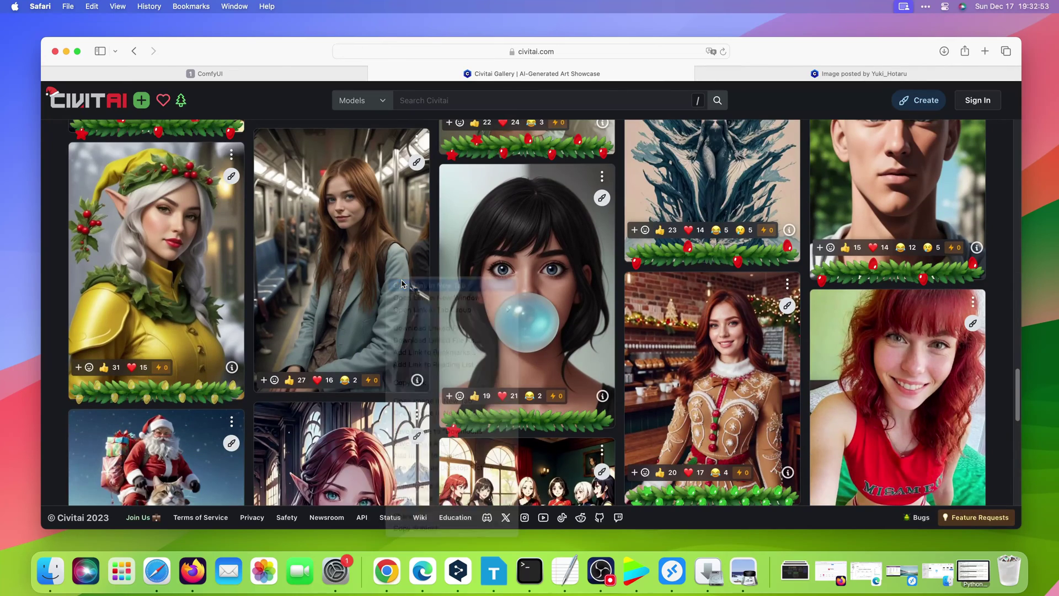
scroll(402, 284, down, 3)
Step: Open the red-haired elf post, review its AniToon prompt, and return to ComfyUI
right_click(381, 290)
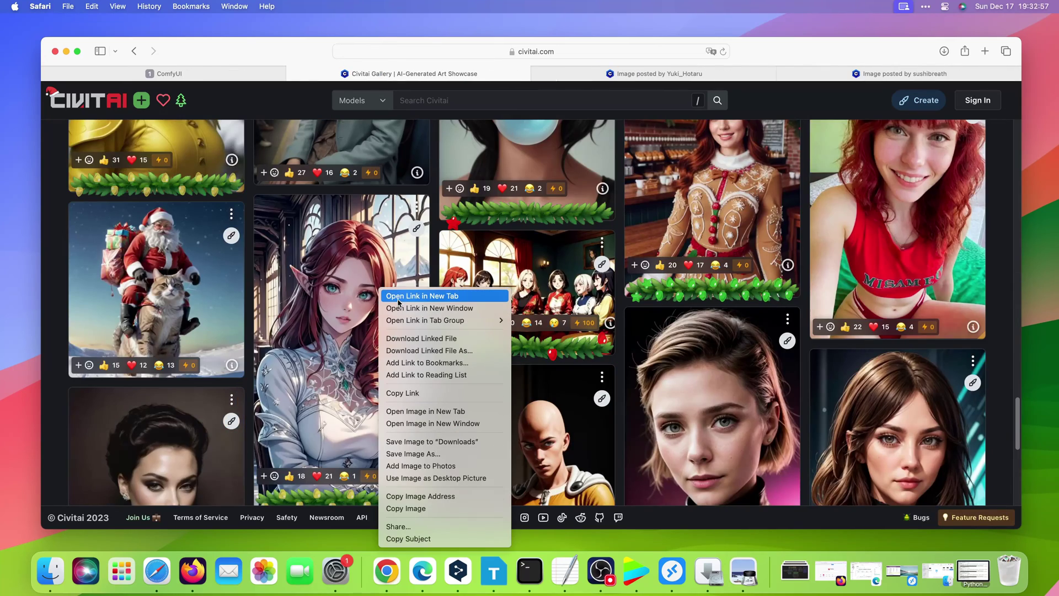
click(398, 297)
click(854, 78)
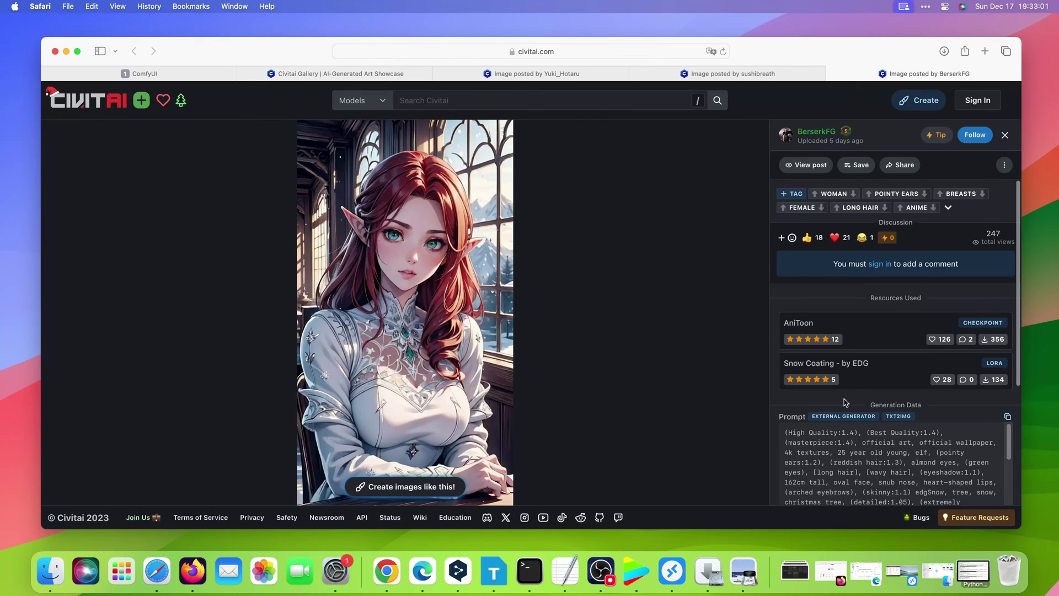
scroll(961, 397, down, 1)
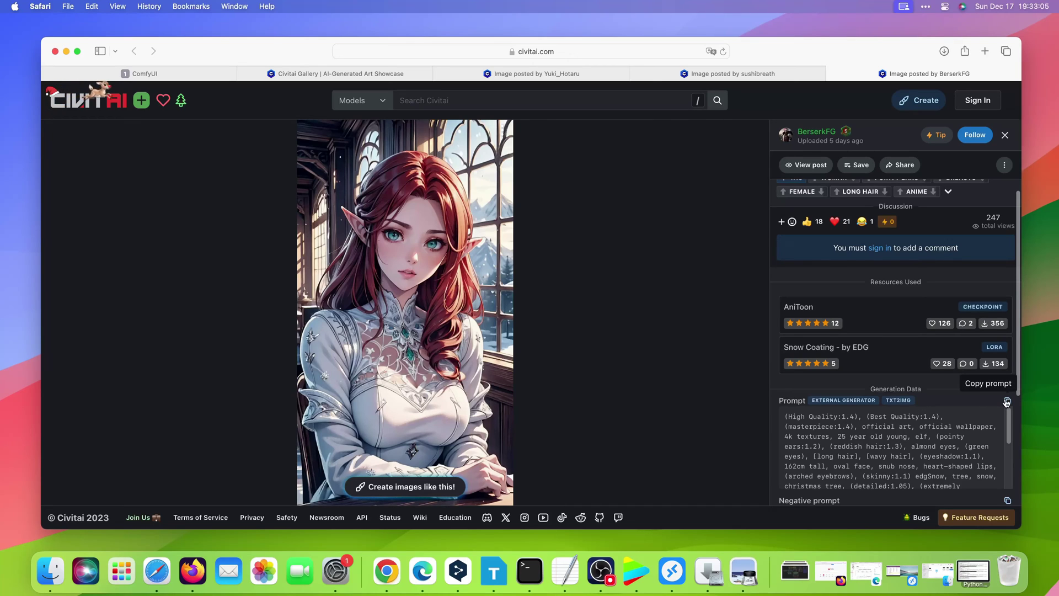
click(207, 76)
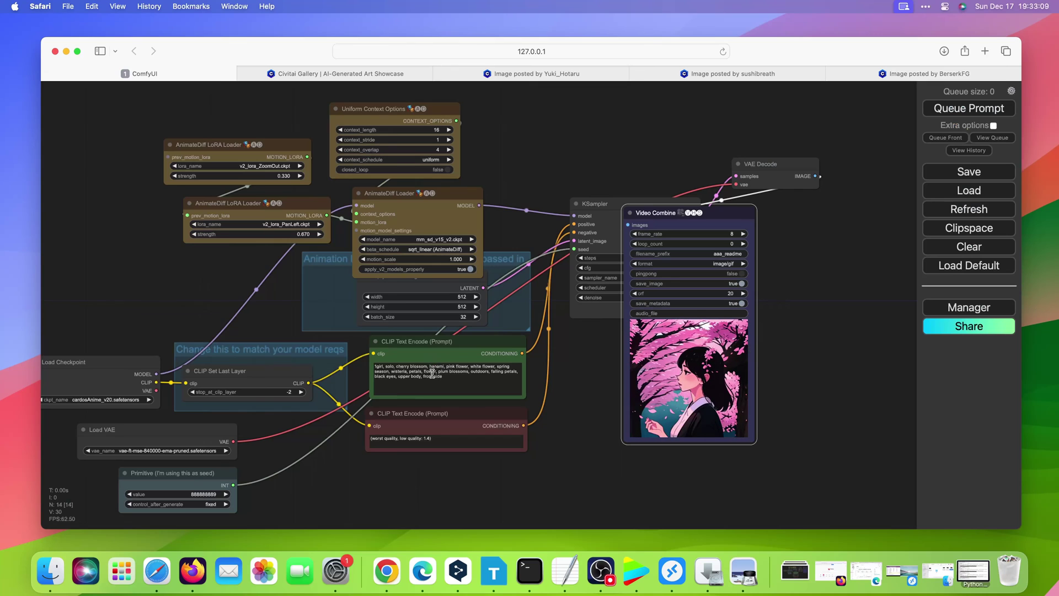
scroll(567, 398, up, 3)
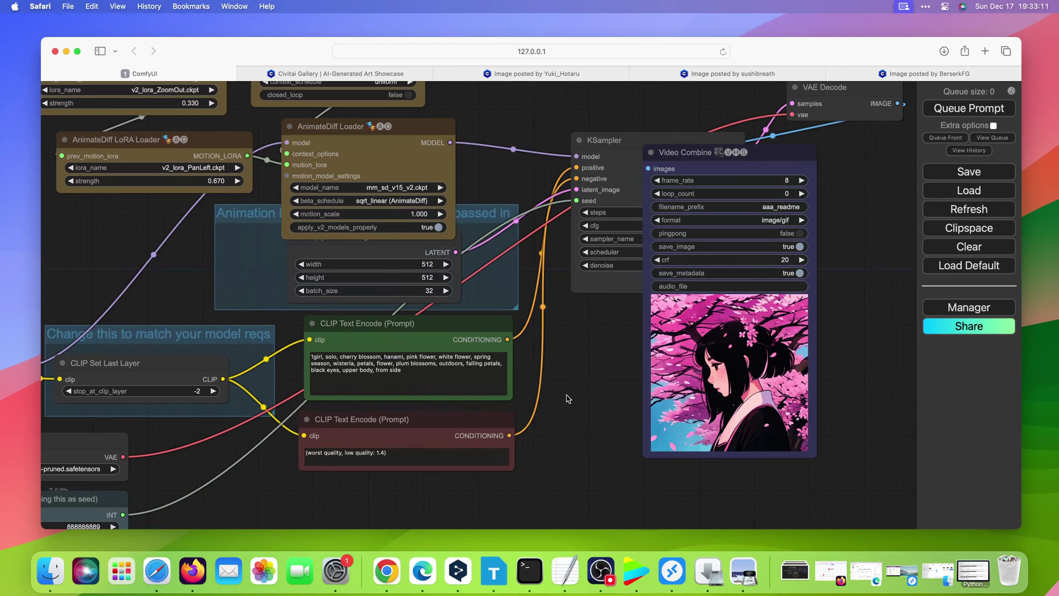
scroll(566, 399, up, 2)
Step: Replace the positive prompt with the pasted Civitai subway-girl prompt and queue a render
click(343, 358)
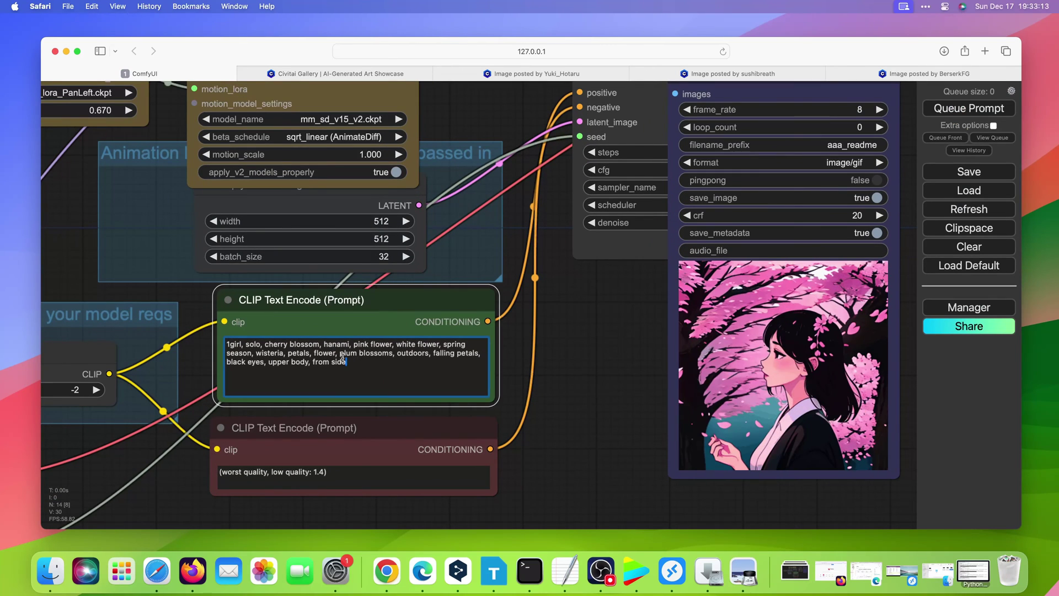
drag(343, 358, 218, 335)
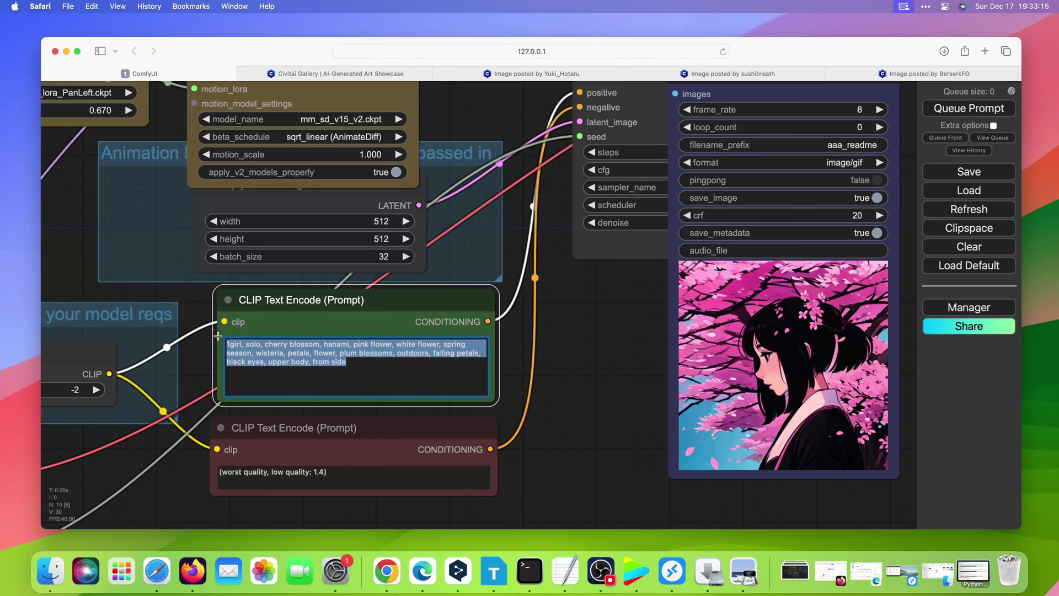
key(ctrl+v)
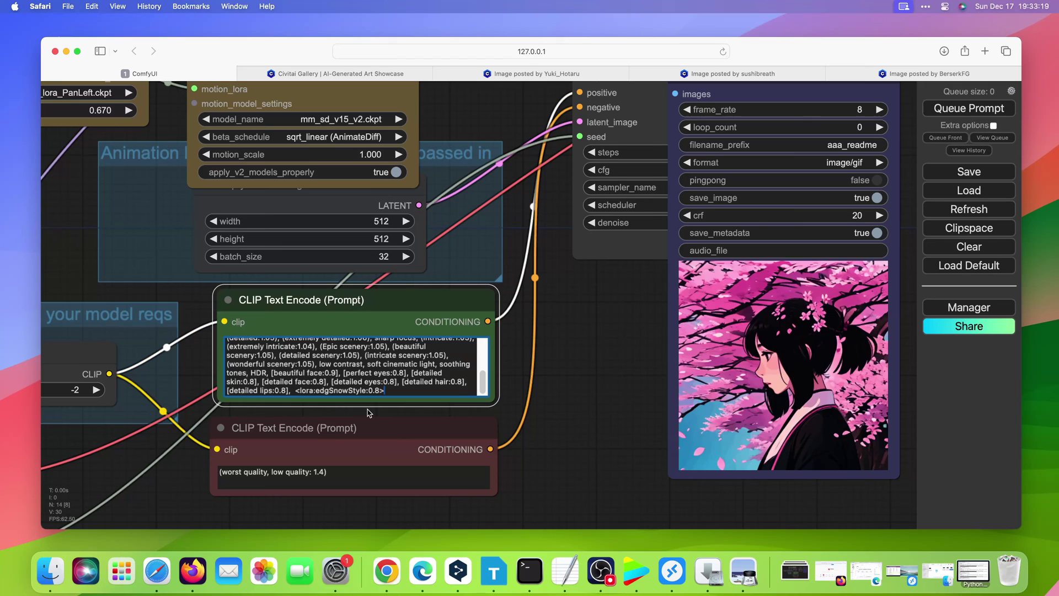
click(970, 111)
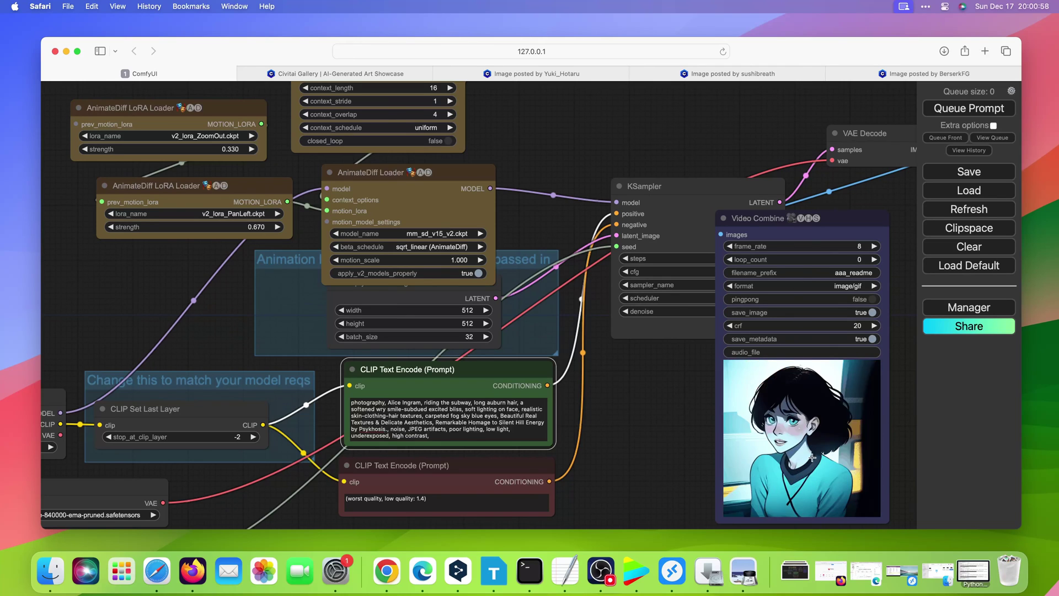
Step: Open the subway-girl animation from Video Combine as a 512×512 preview tab
right_click(809, 446)
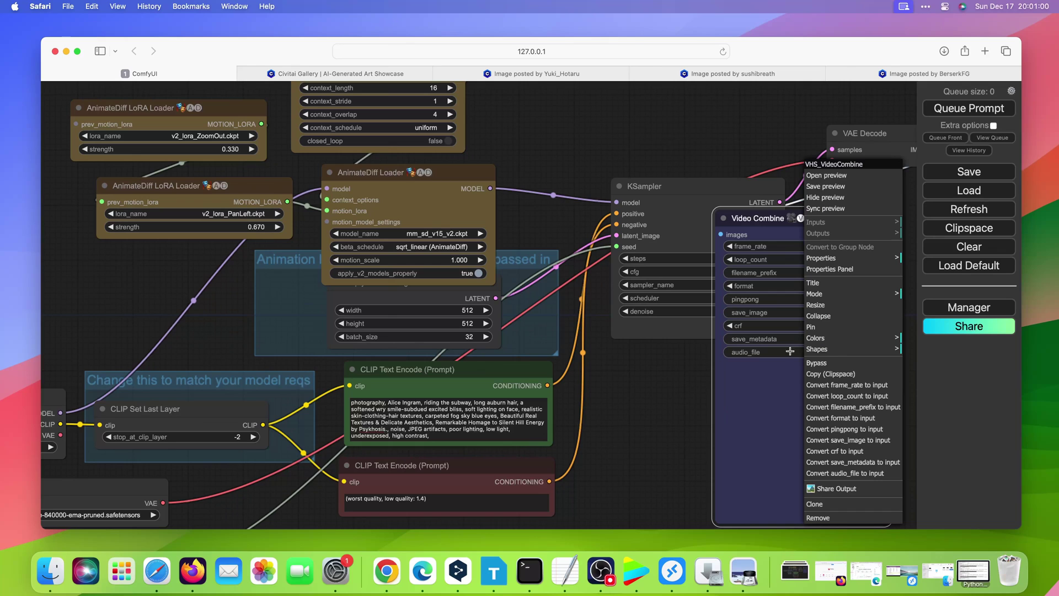
click(776, 405)
right_click(777, 362)
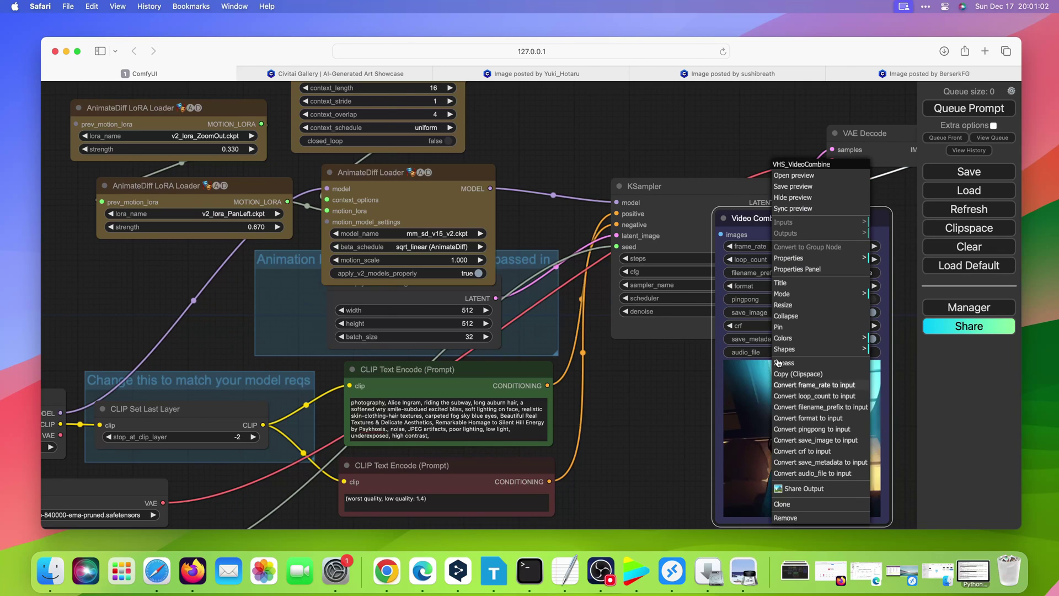
click(801, 175)
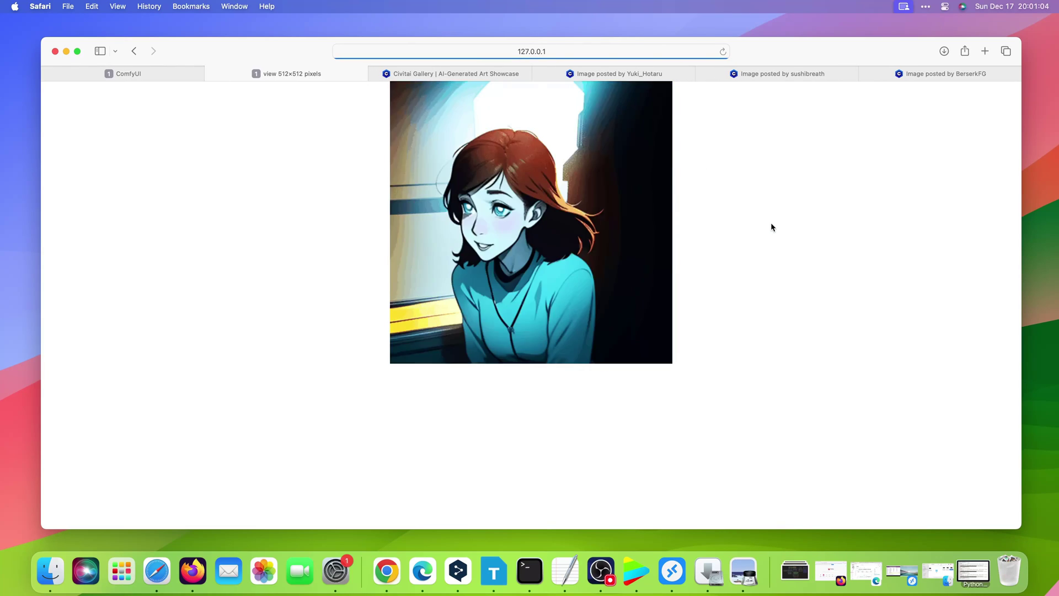